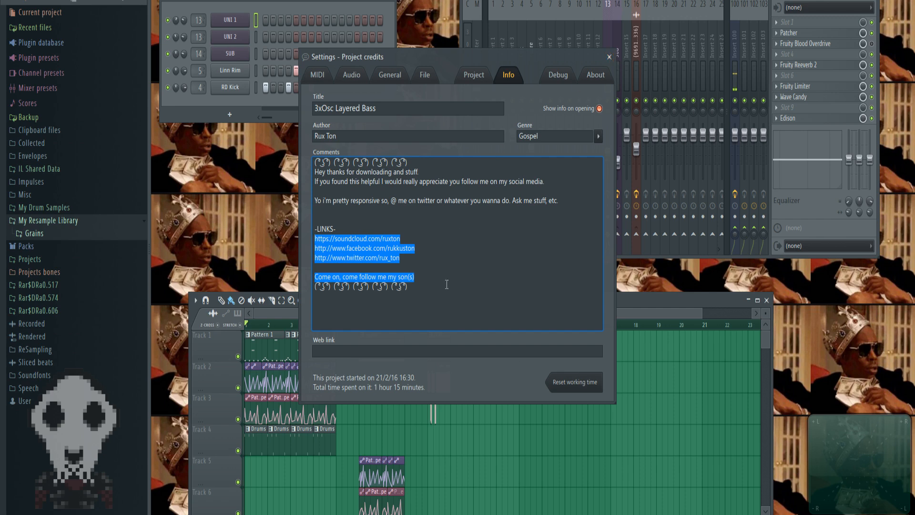
Close the project credits and play the arrangement through its first four bars.
{"action": "left_click_drag", "start_coordinate": [447, 284], "coordinate": [325, 2]}
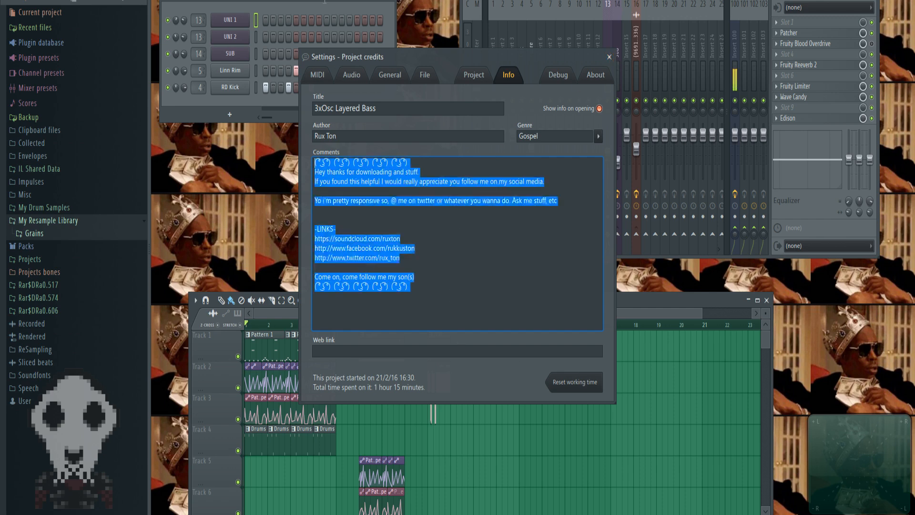
{"action": "left_click", "coordinate": [609, 57]}
{"action": "left_click", "coordinate": [262, 325]}
{"action": "left_click_drag", "start_coordinate": [265, 328], "coordinate": [238, 325]}
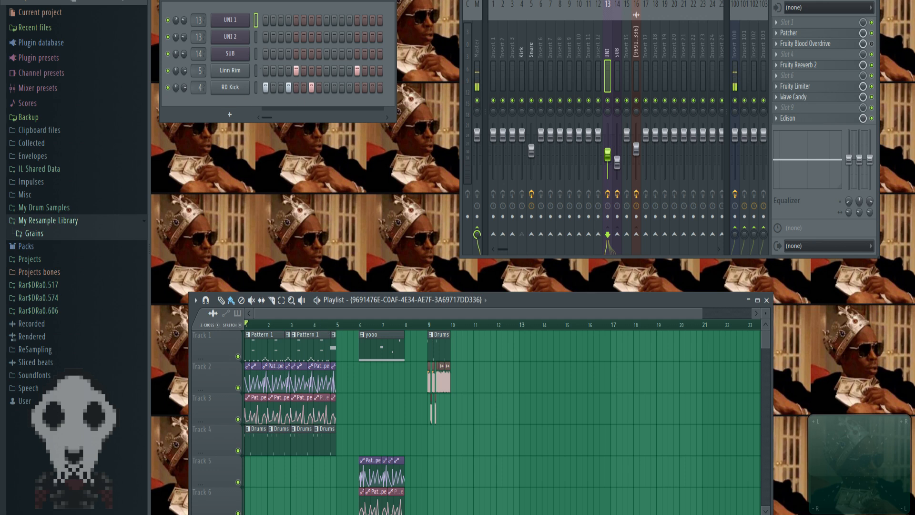
{"action": "key", "text": "space"}
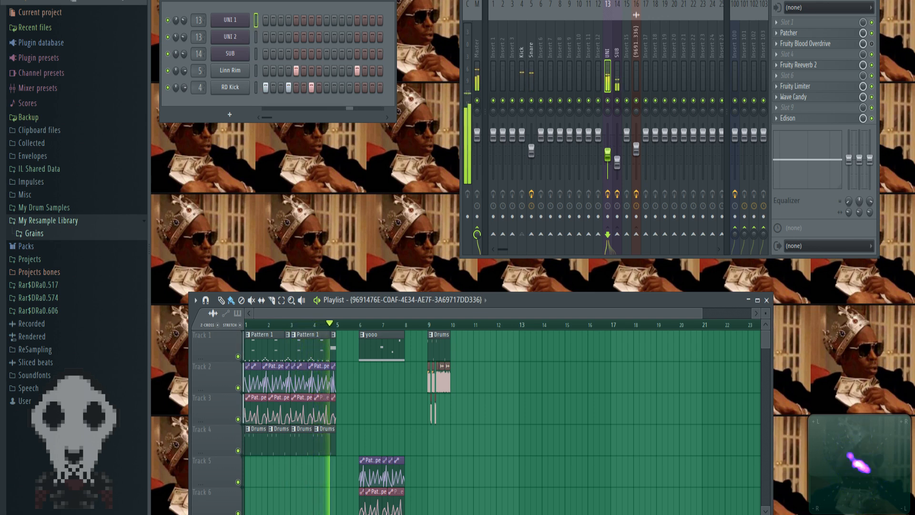
{"action": "key", "text": "space"}
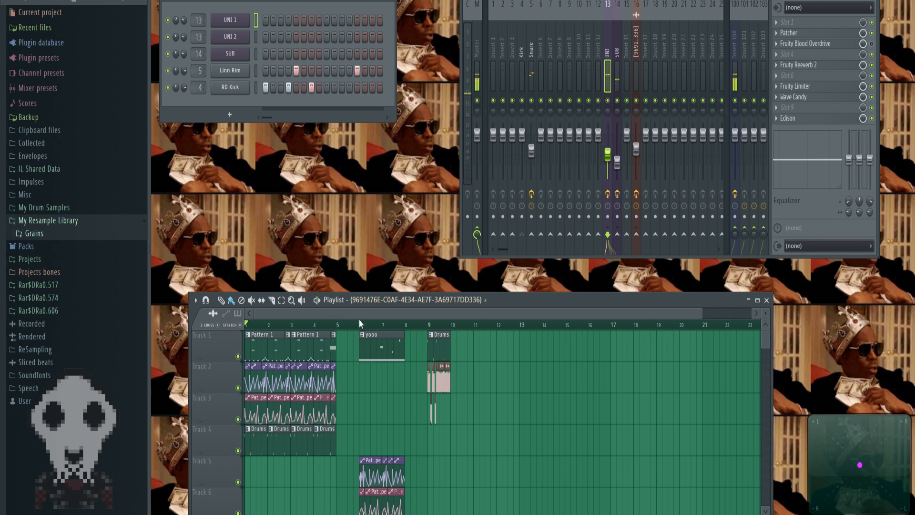
Play the yooo section of the playlist from bar 6.
{"action": "left_click", "coordinate": [361, 328]}
{"action": "key", "text": "space"}
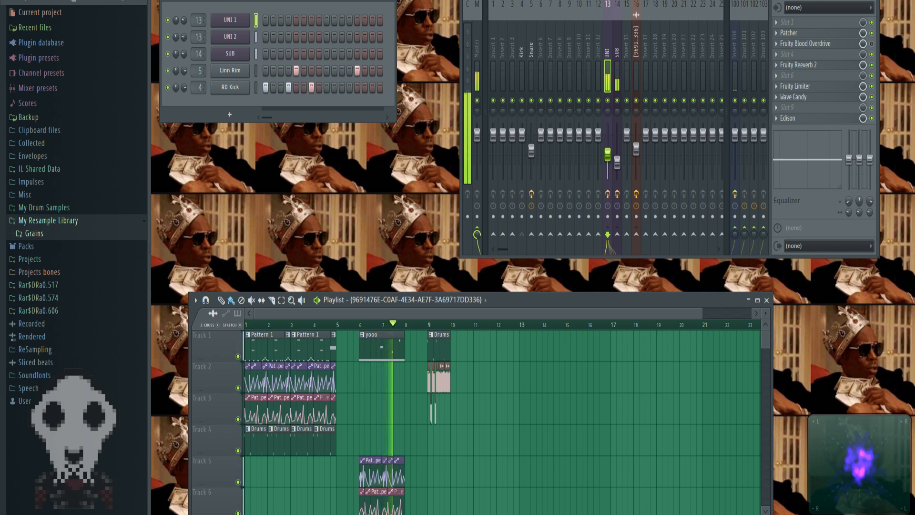
{"action": "key", "text": "space"}
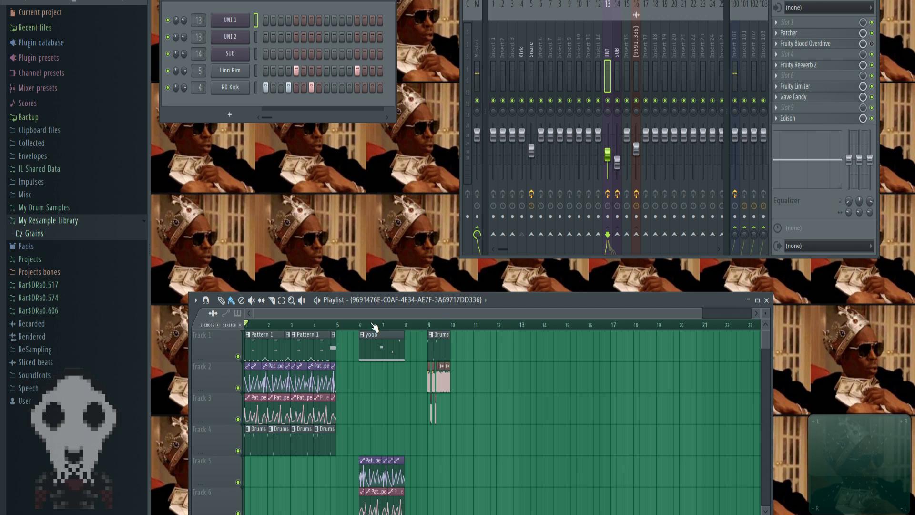
Select bar 9 in the playlist, play its Drums and audio clips, and clear the time selection.
{"action": "scroll", "coordinate": [362, 366], "scroll_direction": "down", "scroll_amount": 3}
{"action": "scroll", "coordinate": [366, 409], "scroll_direction": "up", "scroll_amount": 3}
{"action": "left_click", "coordinate": [431, 327]}
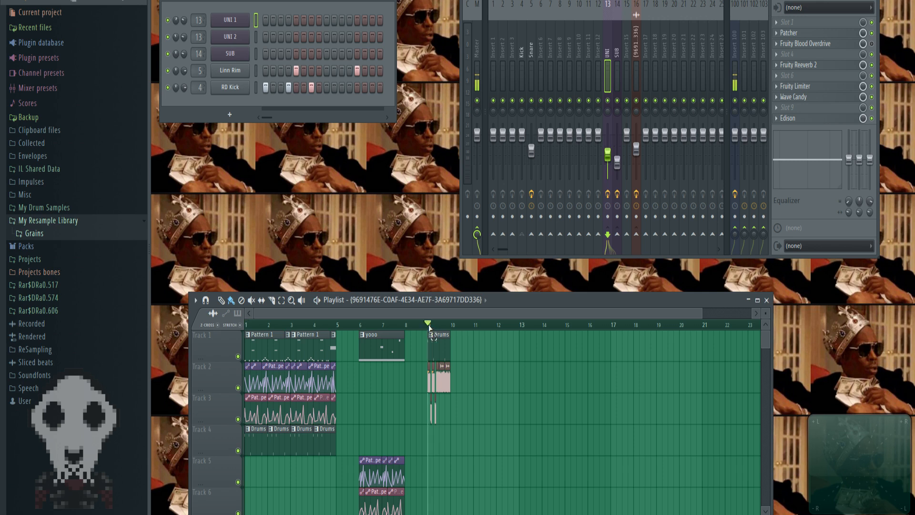
{"action": "left_click_drag", "start_coordinate": [428, 327], "coordinate": [452, 325]}
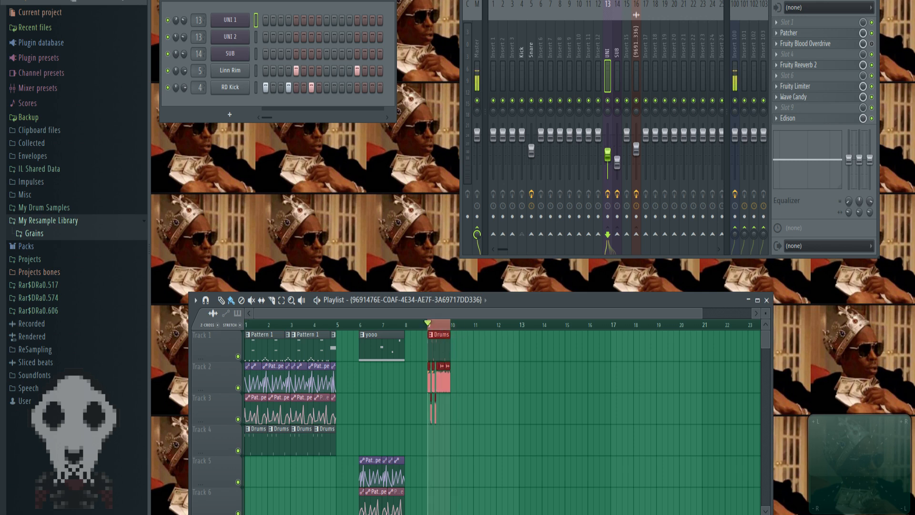
{"action": "key", "text": "space"}
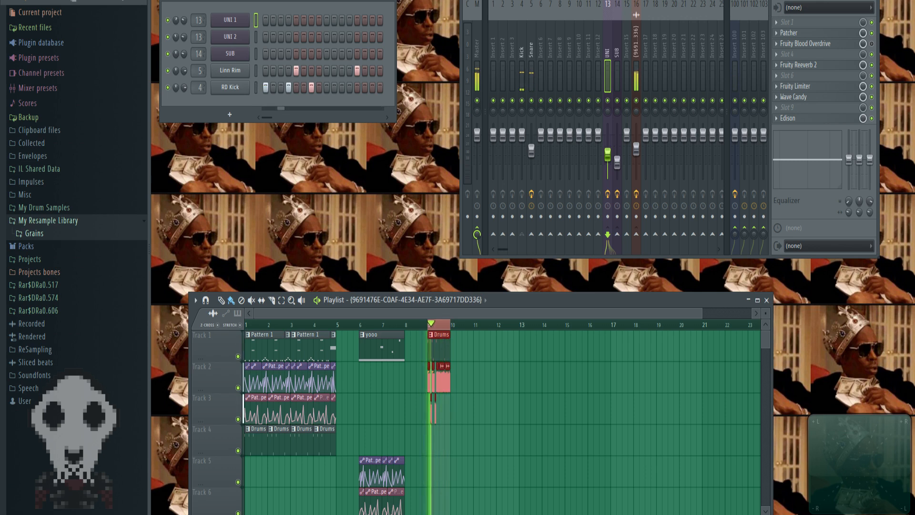
{"action": "key", "text": "space"}
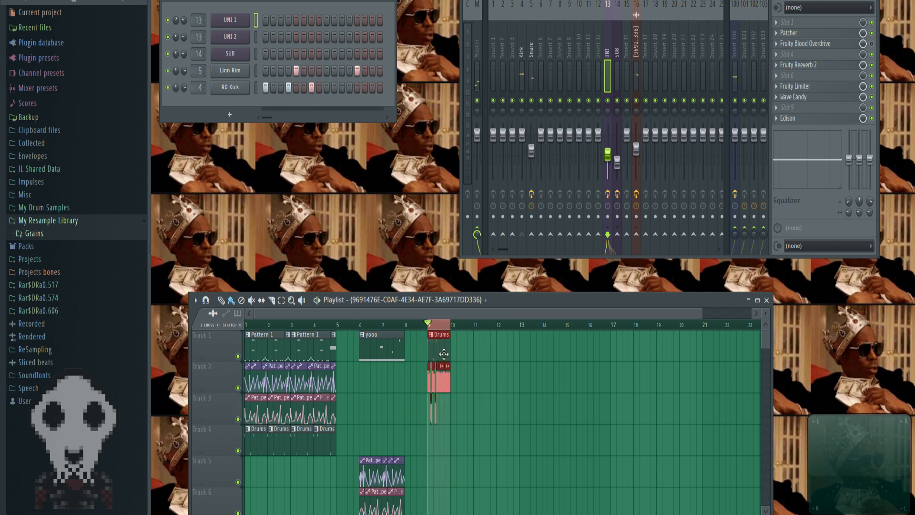
{"action": "left_click", "coordinate": [434, 326]}
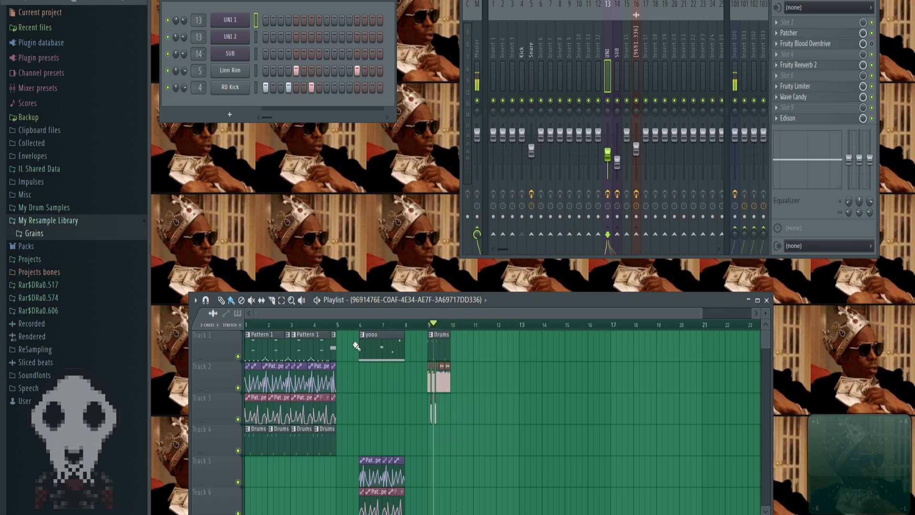
Examine the playlist clips up close and play the opening of the arrangement from bar 1.
{"action": "scroll", "coordinate": [431, 313], "scroll_direction": "up", "scroll_amount": 3}
{"action": "scroll", "coordinate": [431, 313], "scroll_direction": "up", "scroll_amount": 8}
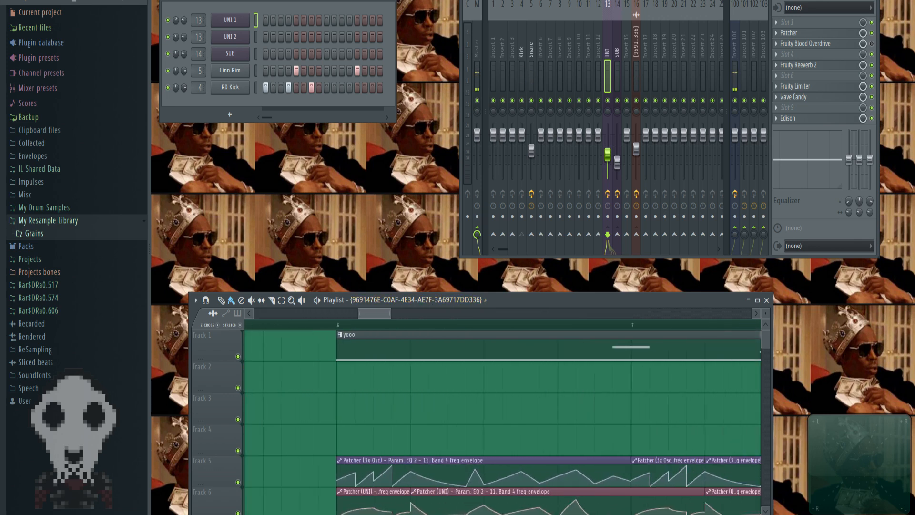
{"action": "scroll", "coordinate": [432, 313], "scroll_direction": "down", "scroll_amount": 6}
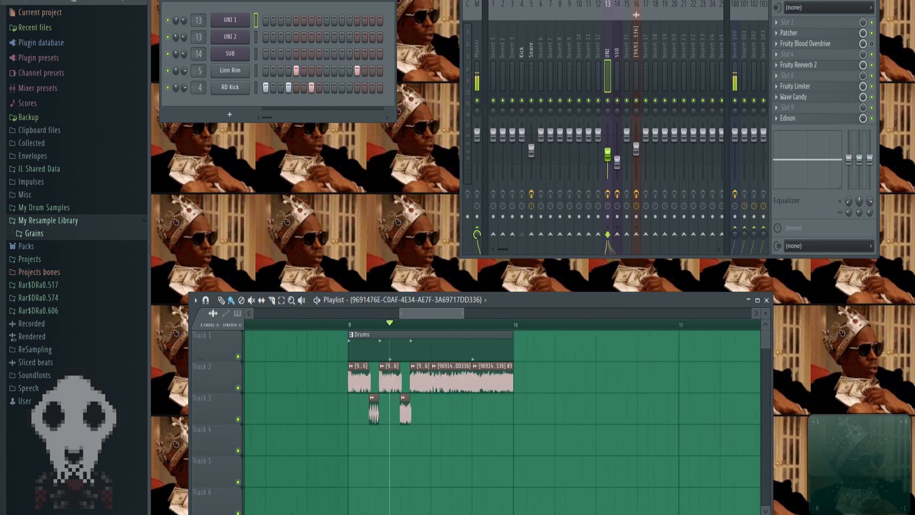
{"action": "left_click_drag", "start_coordinate": [431, 313], "coordinate": [140, 325]}
{"action": "left_click_drag", "start_coordinate": [435, 313], "coordinate": [382, 313]}
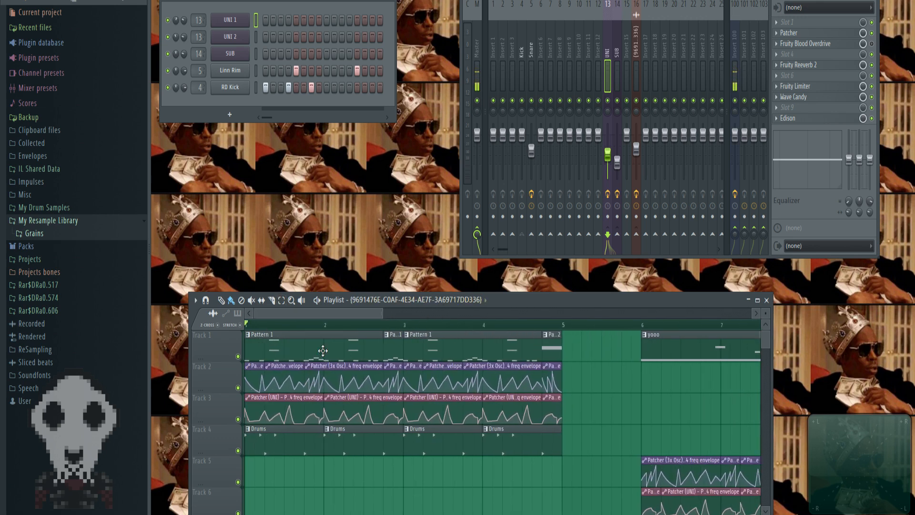
{"action": "key", "text": "space"}
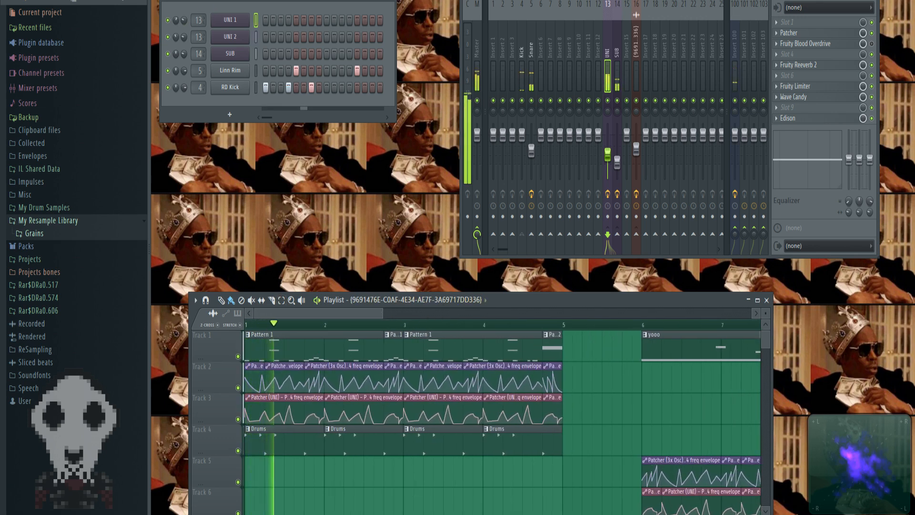
{"action": "key", "text": "space"}
Open Pattern 1's UNI 1 notes and 3x Osc synth, and mute the UNI 2 and SUB channels.
{"action": "double_click", "coordinate": [306, 359]}
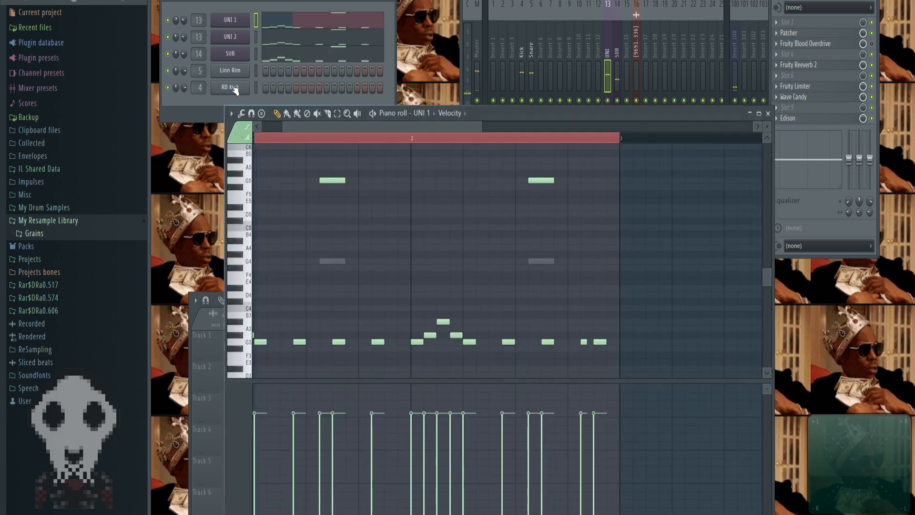
{"action": "left_click", "coordinate": [234, 22]}
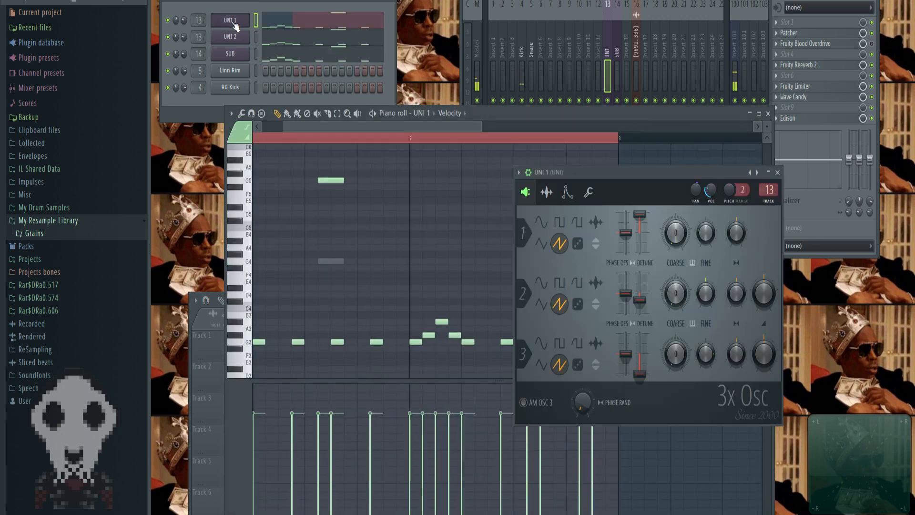
{"action": "left_click", "coordinate": [170, 46]}
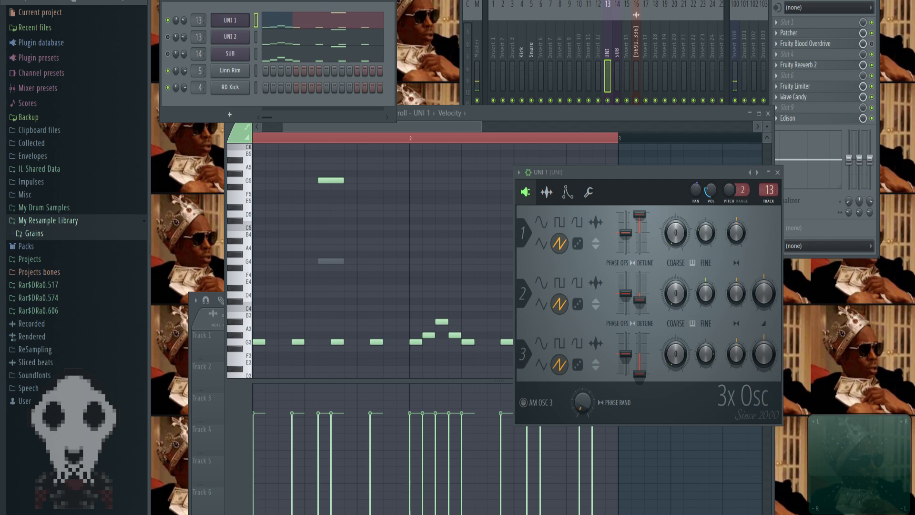
Compare the 3x Osc settings of the UNI 1 and UNI 2 channels.
{"action": "double_click", "coordinate": [232, 20]}
{"action": "left_click", "coordinate": [230, 36]}
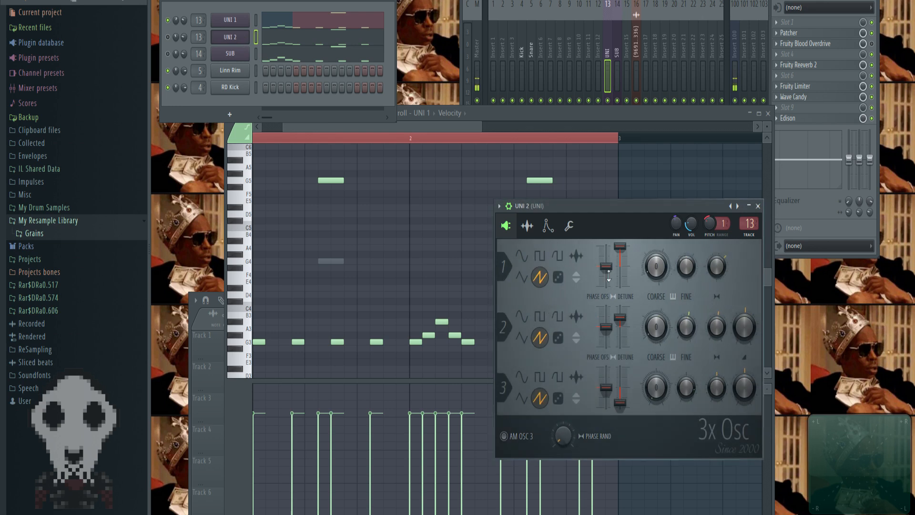
{"action": "left_click", "coordinate": [230, 20]}
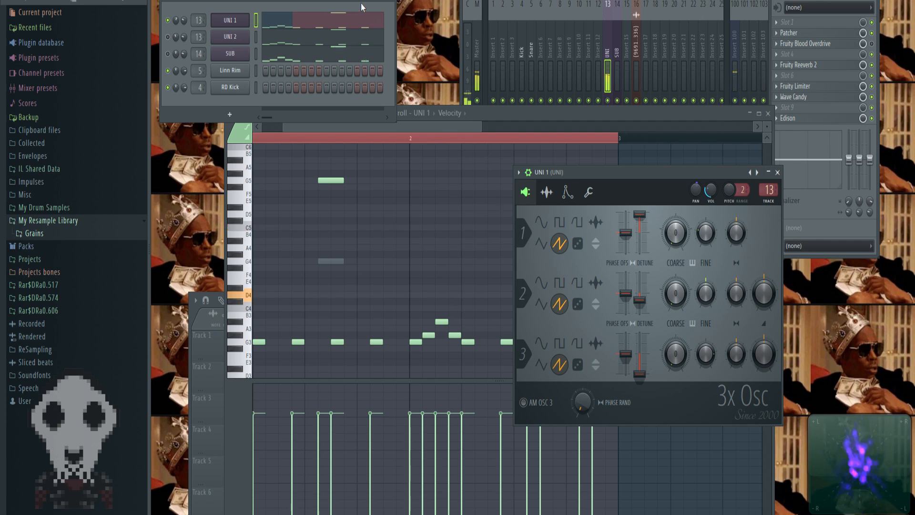
Examine the Patcher effect chain on the UNI mixer track and close it.
{"action": "double_click", "coordinate": [809, 33]}
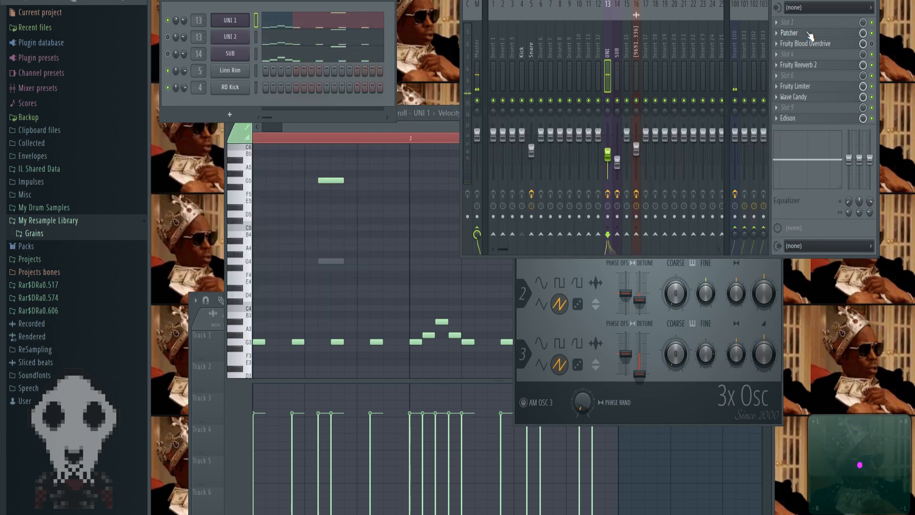
{"action": "left_click", "coordinate": [810, 33]}
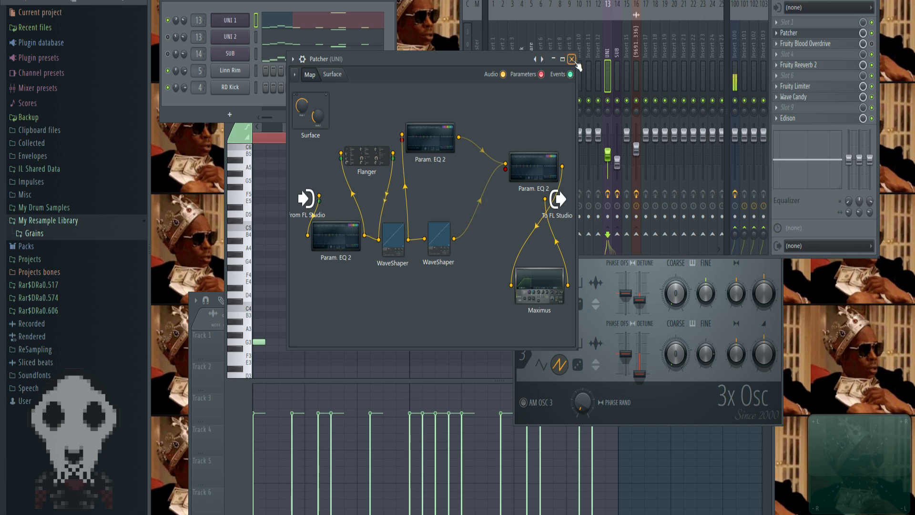
{"action": "left_click", "coordinate": [572, 59]}
{"action": "left_click", "coordinate": [242, 26]}
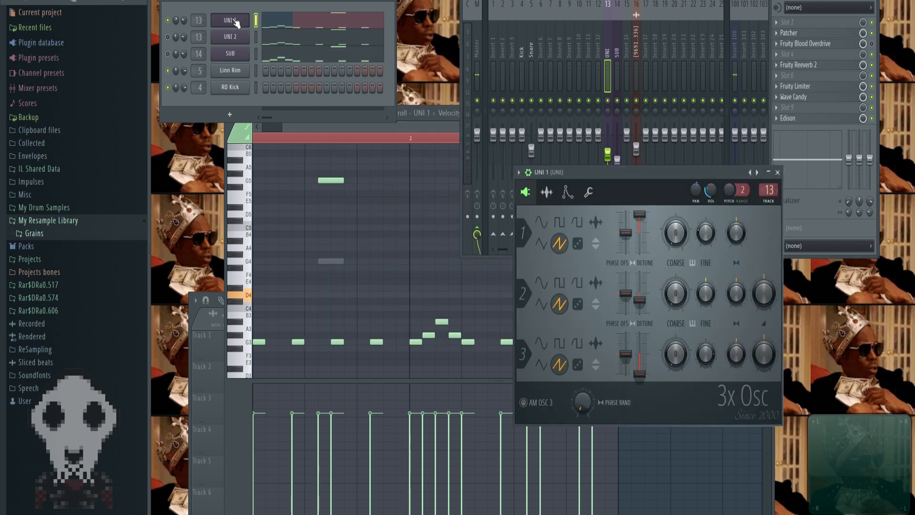
{"action": "left_click", "coordinate": [617, 163]}
{"action": "left_click", "coordinate": [231, 20]}
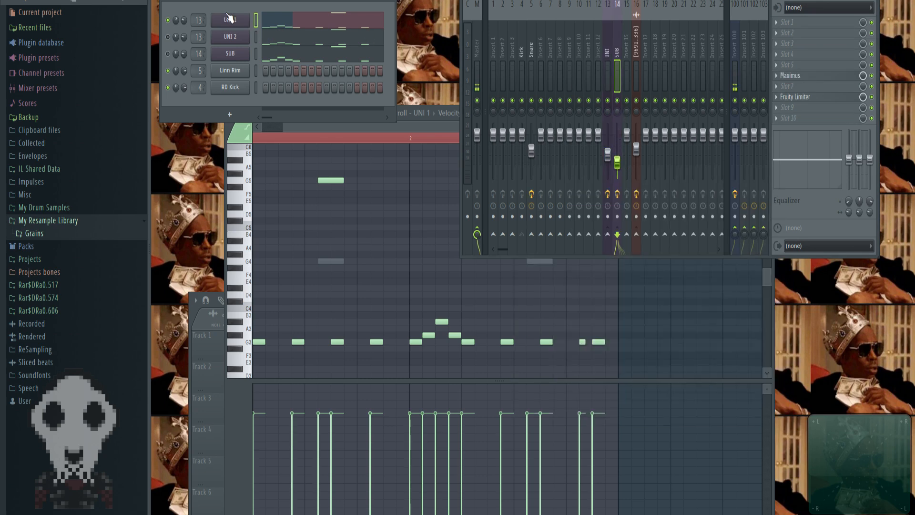
{"action": "left_click", "coordinate": [788, 33]}
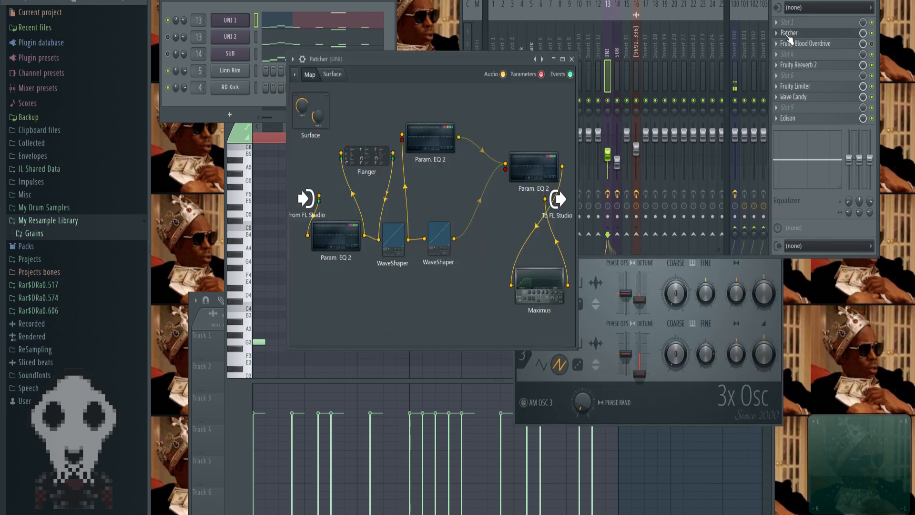
{"action": "left_click", "coordinate": [572, 58]}
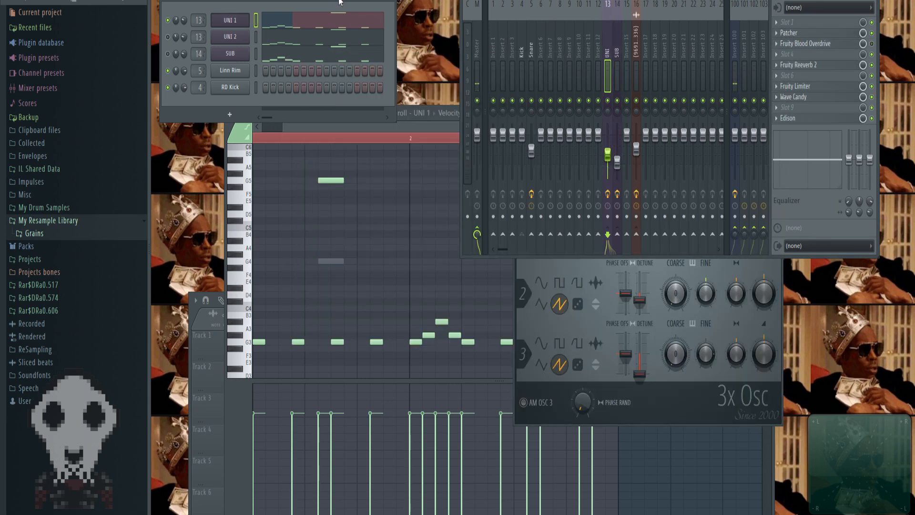
Bring up UNI 1's 3x Osc, move its window clear, and audition its detuned saw oscillators.
{"action": "right_click", "coordinate": [372, 207]}
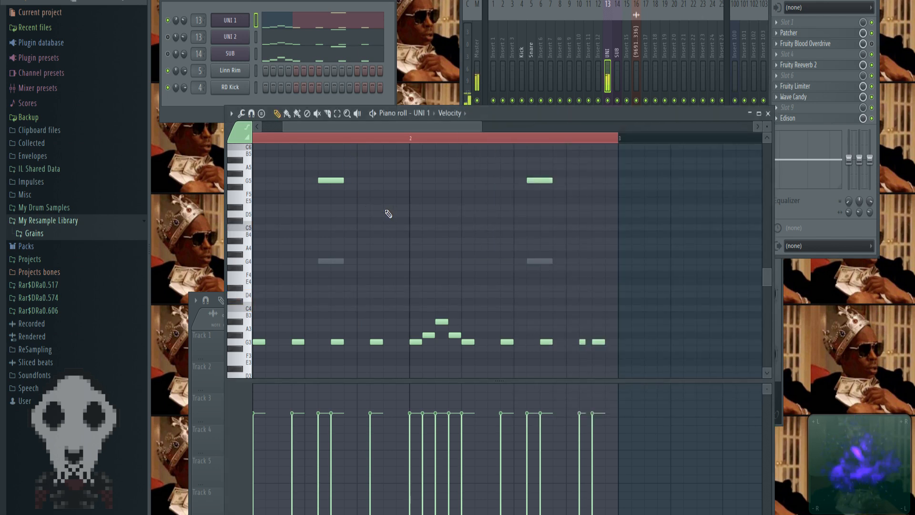
{"action": "left_click", "coordinate": [230, 20]}
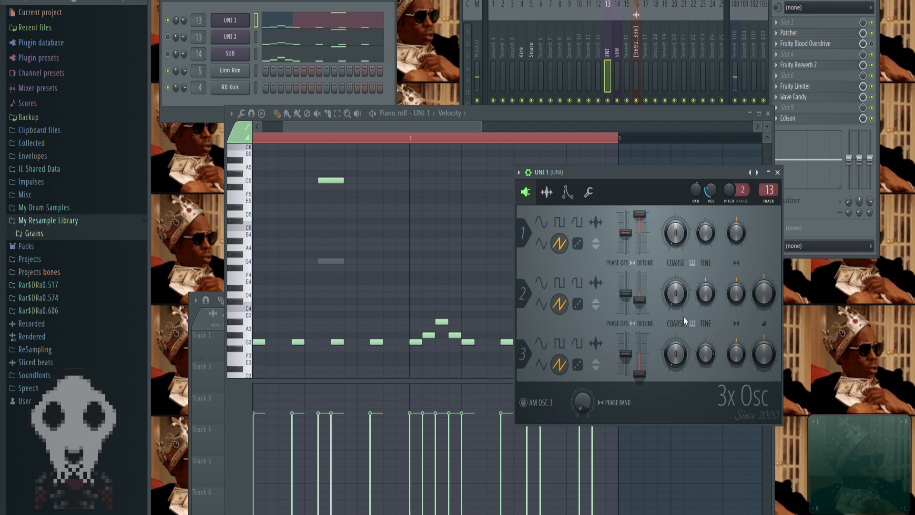
{"action": "left_click_drag", "start_coordinate": [597, 176], "coordinate": [563, 189]}
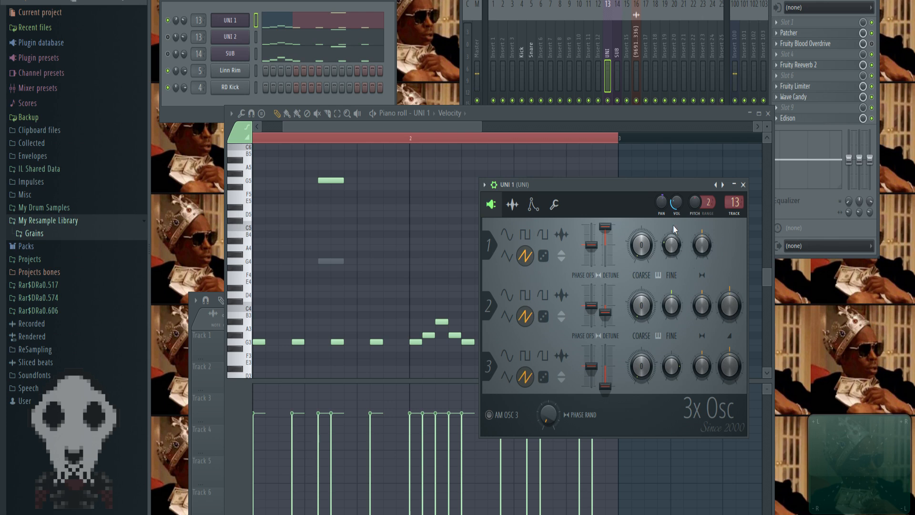
{"action": "left_click_drag", "start_coordinate": [654, 188], "coordinate": [462, 48]}
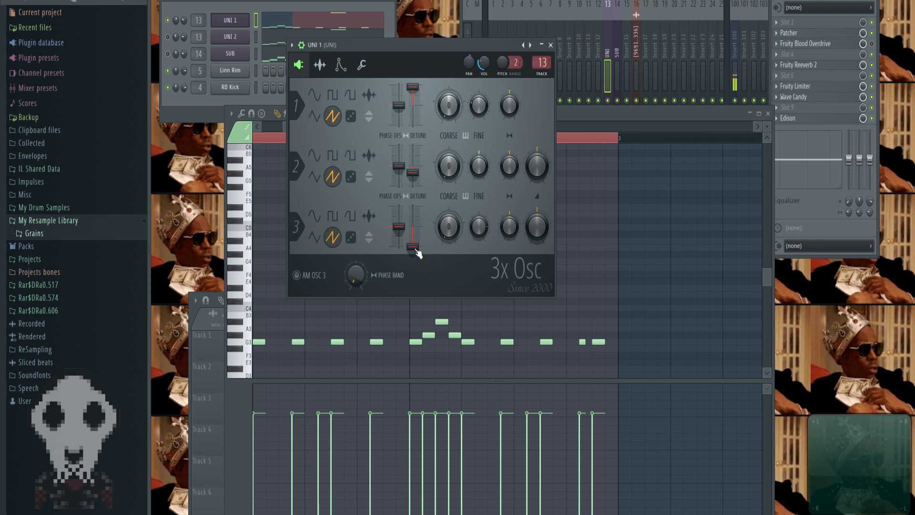
{"action": "left_click_drag", "start_coordinate": [414, 97], "coordinate": [413, 93]}
{"action": "key", "text": "d"}
{"action": "key", "text": "d"}
Insert a Harmor channel above UNI 1, move its window aside, and adjust its unison settings.
{"action": "right_click", "coordinate": [244, 21]}
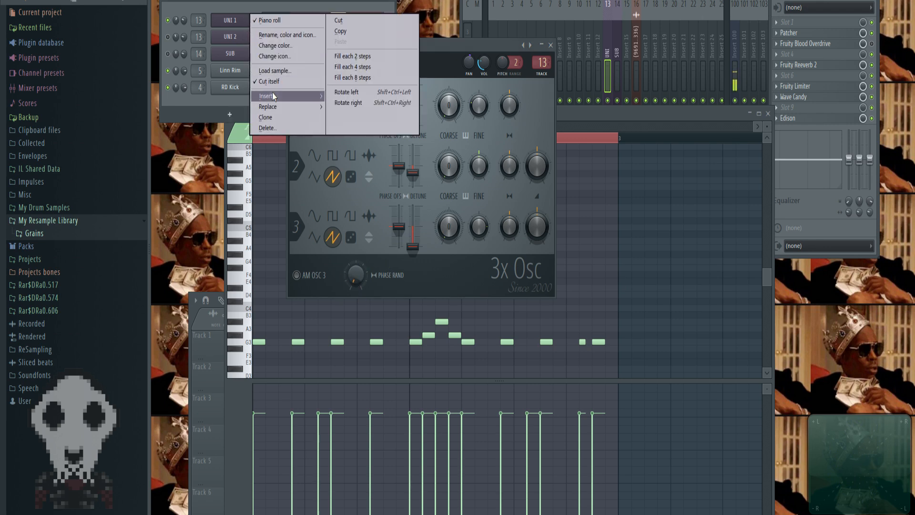
{"action": "mouse_move", "coordinate": [273, 95]}
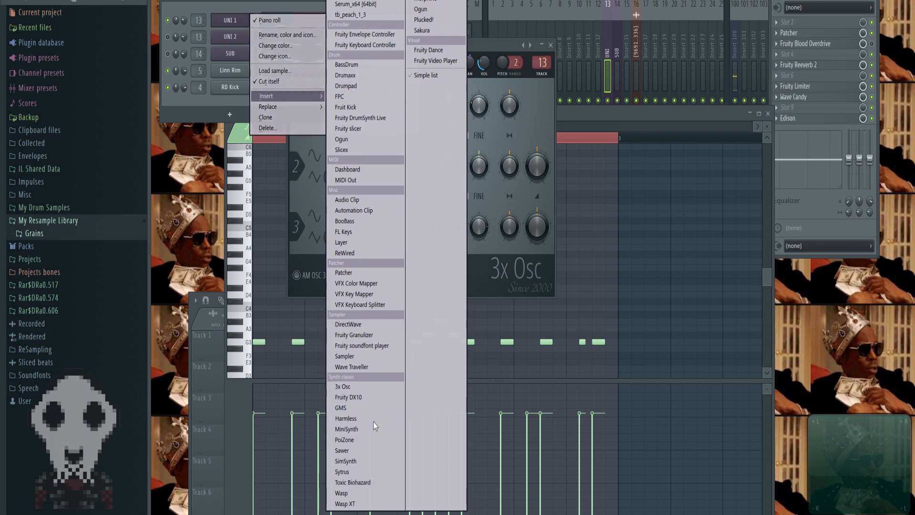
{"action": "left_click", "coordinate": [425, 0]}
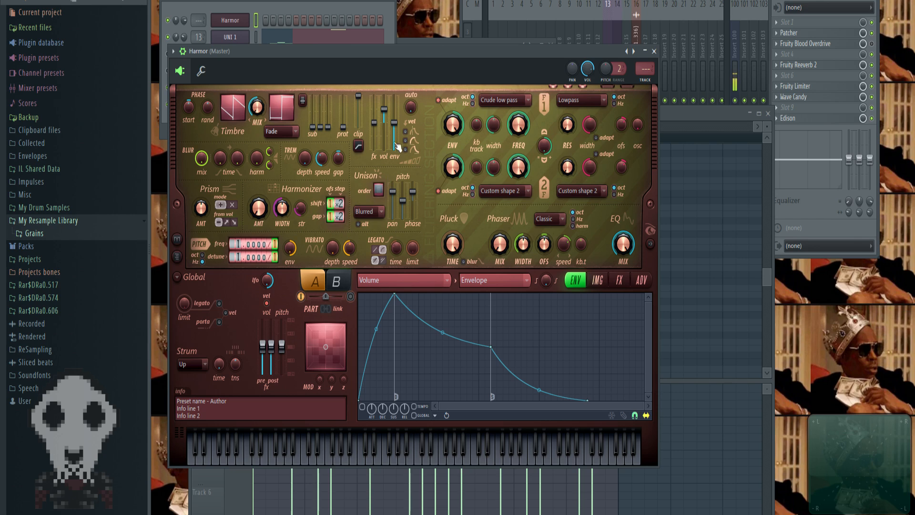
{"action": "left_click_drag", "start_coordinate": [416, 51], "coordinate": [631, 16]}
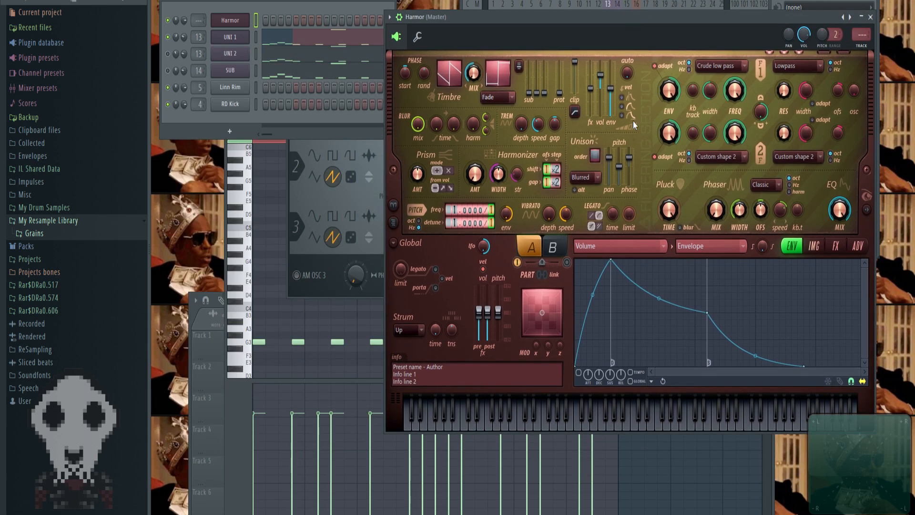
{"action": "left_click_drag", "start_coordinate": [629, 164], "coordinate": [595, 149]}
{"action": "left_click", "coordinate": [366, 47]}
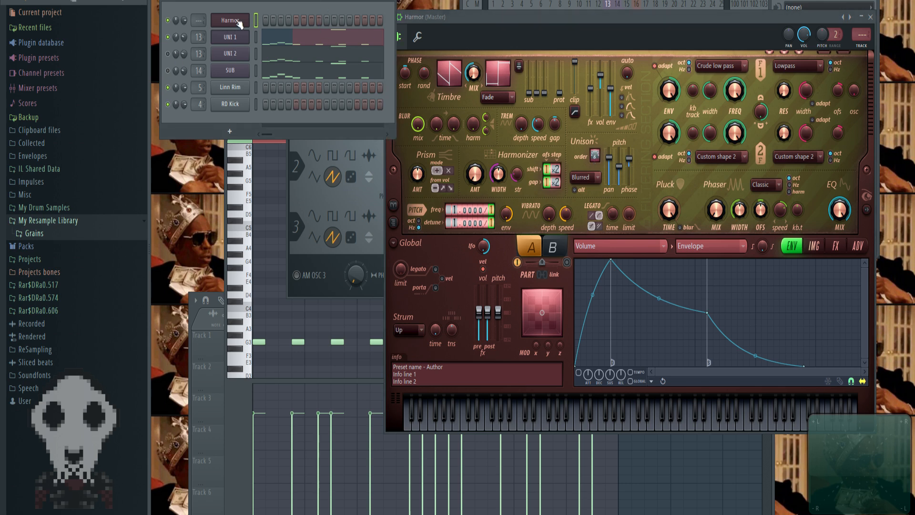
Adjust Harmor's unison pitch, compare it with UNI 1's 3x Osc, and reset Harmor's random phase.
{"action": "mouse_move", "coordinate": [609, 158]}
{"action": "left_mouse_down"}
{"action": "mouse_move", "coordinate": [609, 184]}
{"action": "mouse_move", "coordinate": [622, 161]}
{"action": "left_mouse_up"}
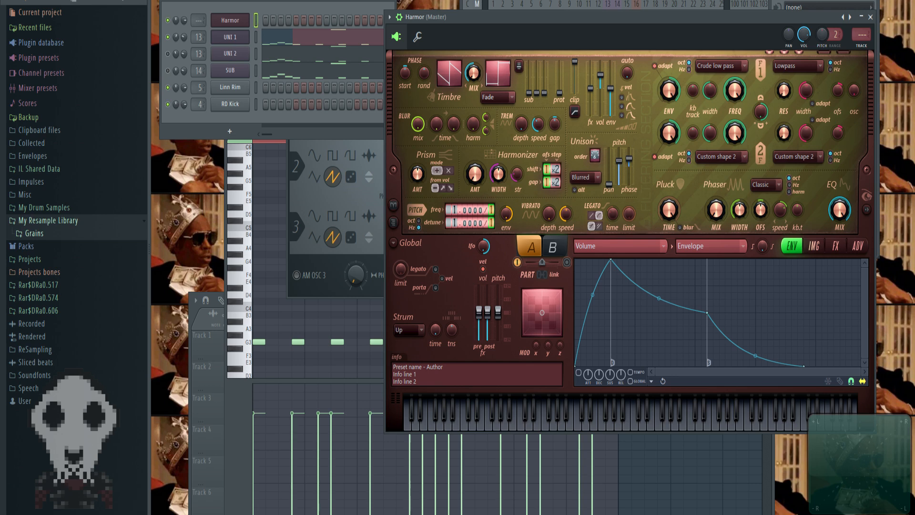
{"action": "left_click", "coordinate": [357, 285]}
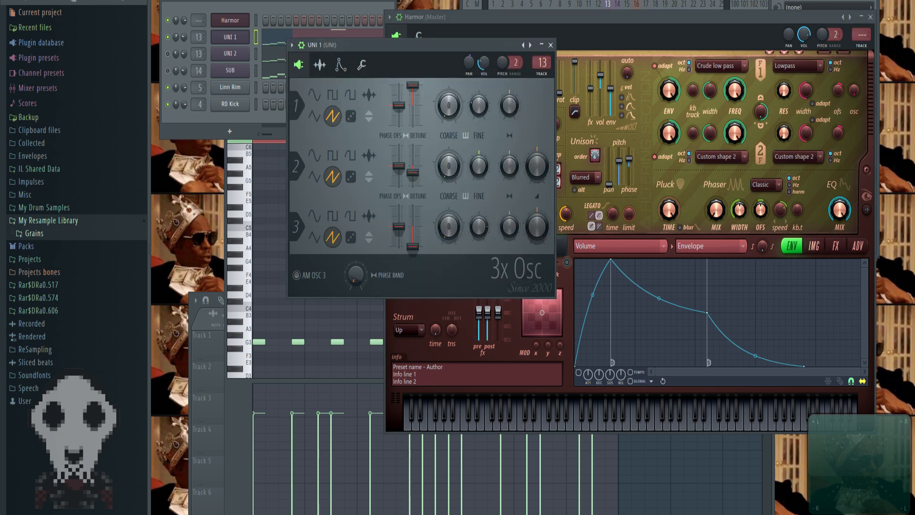
{"action": "left_click", "coordinate": [644, 176]}
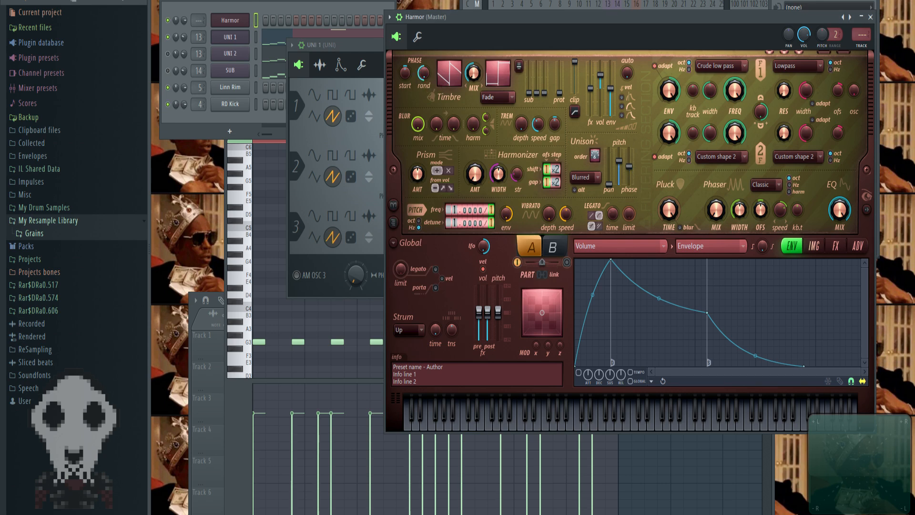
{"action": "right_click", "coordinate": [426, 75]}
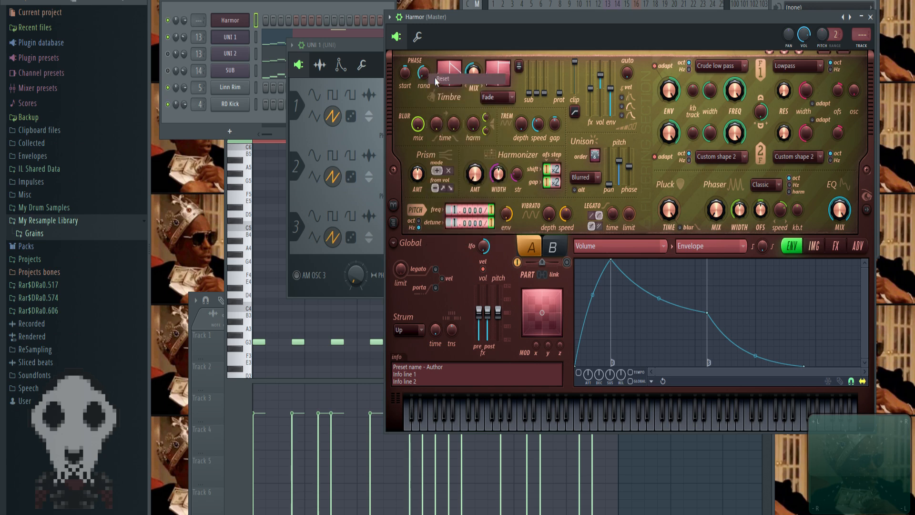
{"action": "left_click", "coordinate": [442, 78]}
Close Harmor and delete its channel from the rack.
{"action": "left_click", "coordinate": [870, 16]}
{"action": "left_click", "coordinate": [248, 49]}
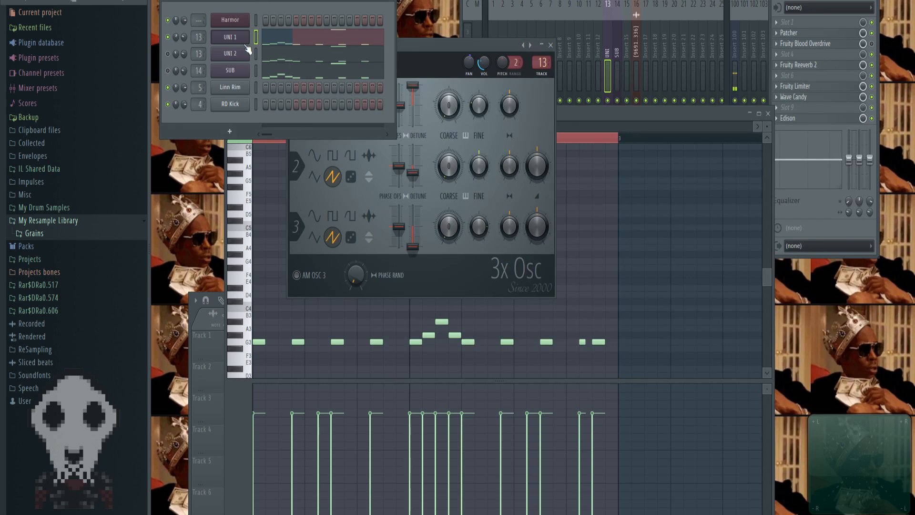
{"action": "right_click", "coordinate": [245, 17]}
{"action": "left_click", "coordinate": [270, 118]}
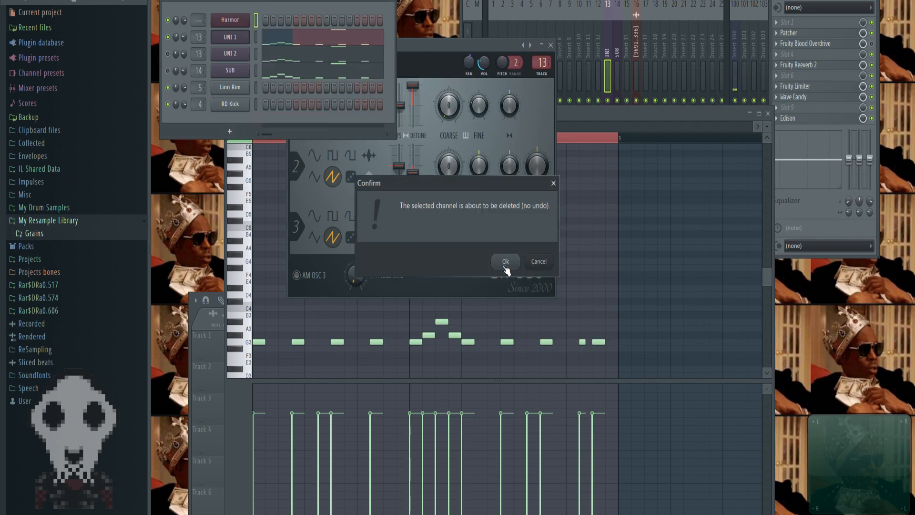
{"action": "left_click", "coordinate": [506, 261]}
Examine the second oscillator's detune in UNI 1's 3x Osc and the UNI 1 channel options.
{"action": "left_click", "coordinate": [433, 60]}
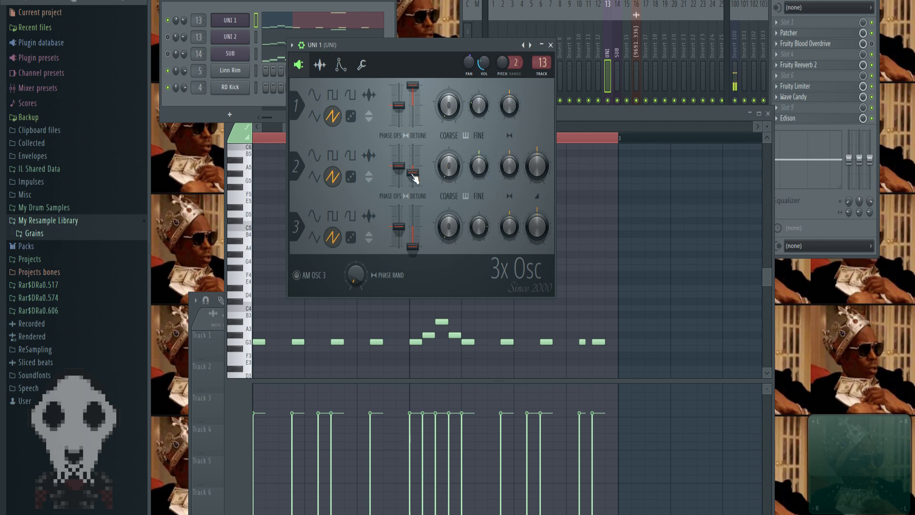
{"action": "left_click_drag", "start_coordinate": [414, 176], "coordinate": [414, 174]}
{"action": "right_click", "coordinate": [238, 23]}
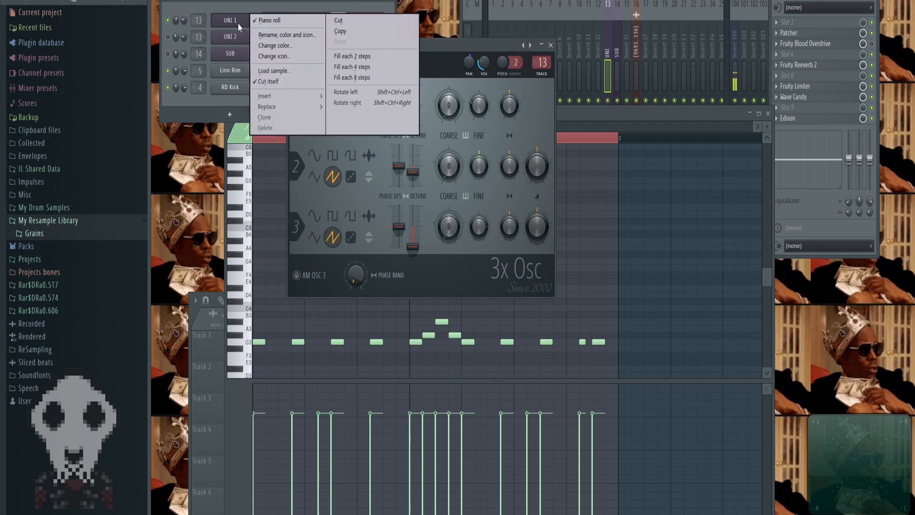
{"action": "left_click", "coordinate": [209, 8]}
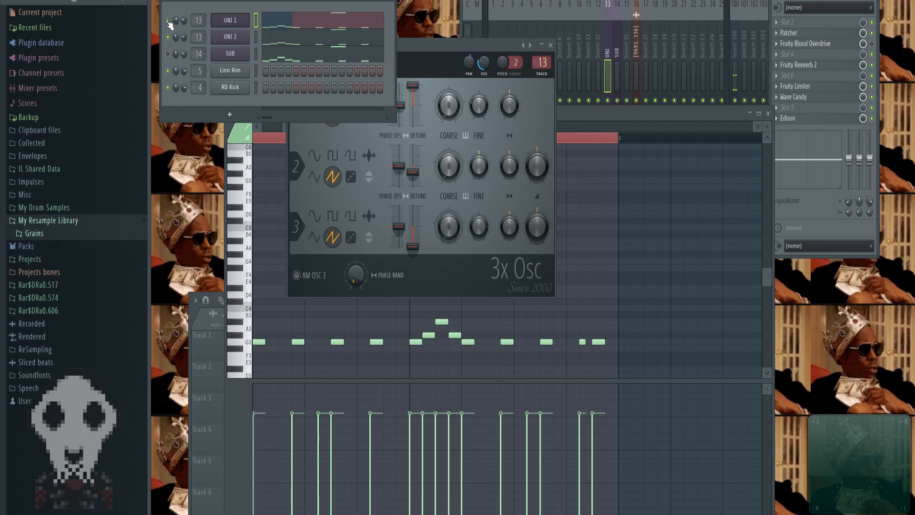
Audition UNI 2's 3x Osc with UNI 1 muted, move its window clear, unmute UNI 1, and close the window.
{"action": "left_click", "coordinate": [228, 37]}
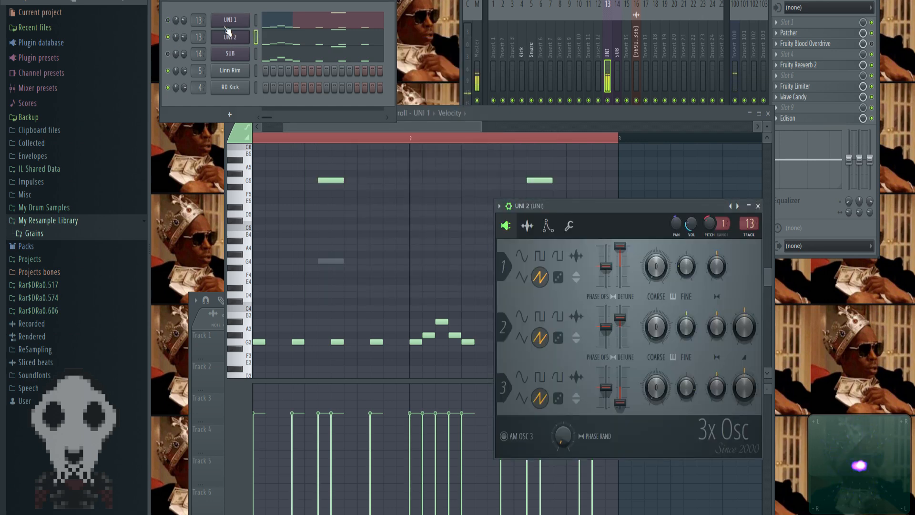
{"action": "left_click", "coordinate": [228, 20]}
{"action": "left_click", "coordinate": [231, 37]}
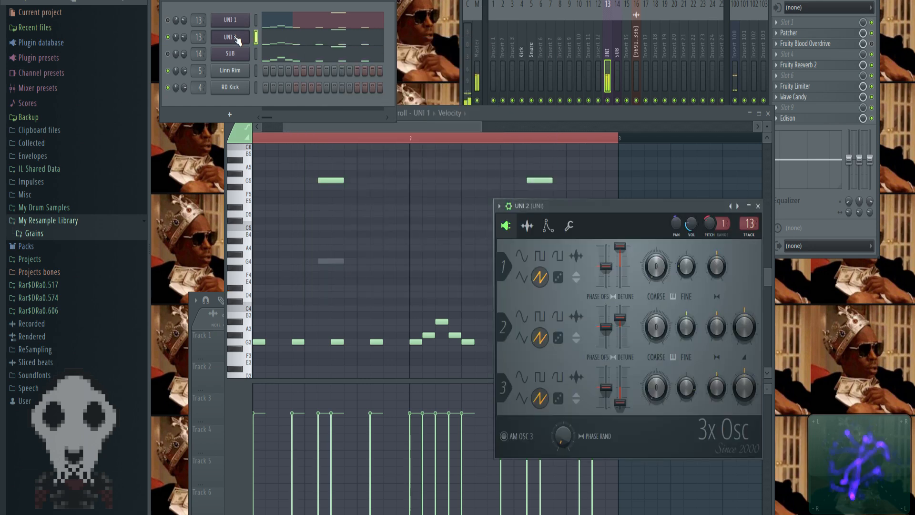
{"action": "left_click", "coordinate": [236, 22]}
{"action": "left_click", "coordinate": [231, 37]}
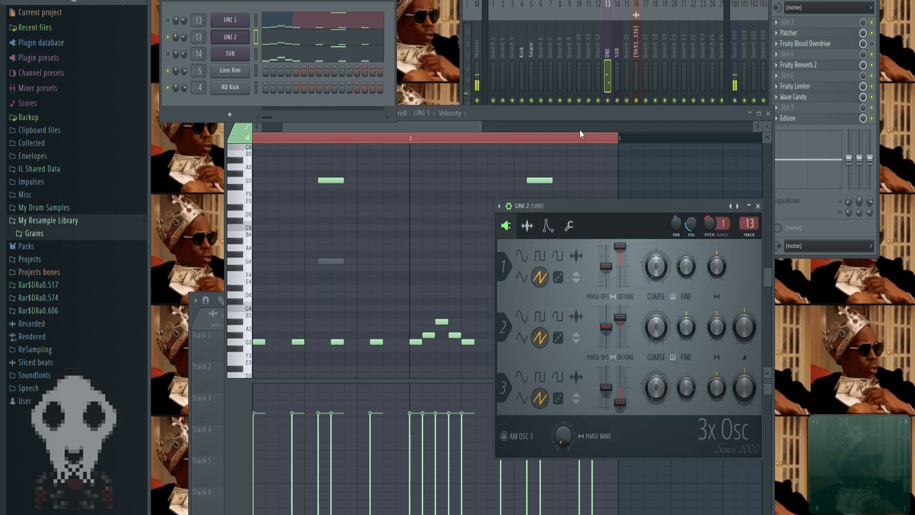
{"action": "left_click_drag", "start_coordinate": [653, 208], "coordinate": [521, 116]}
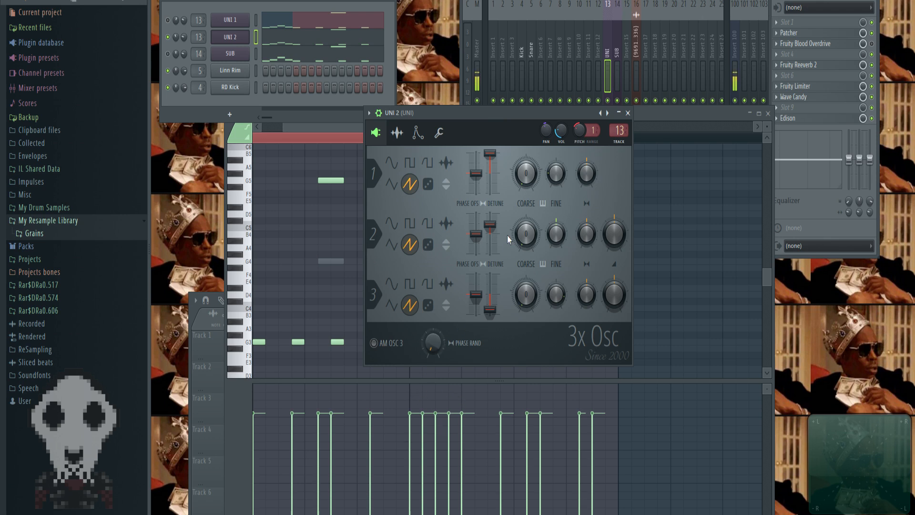
{"action": "left_click", "coordinate": [168, 20]}
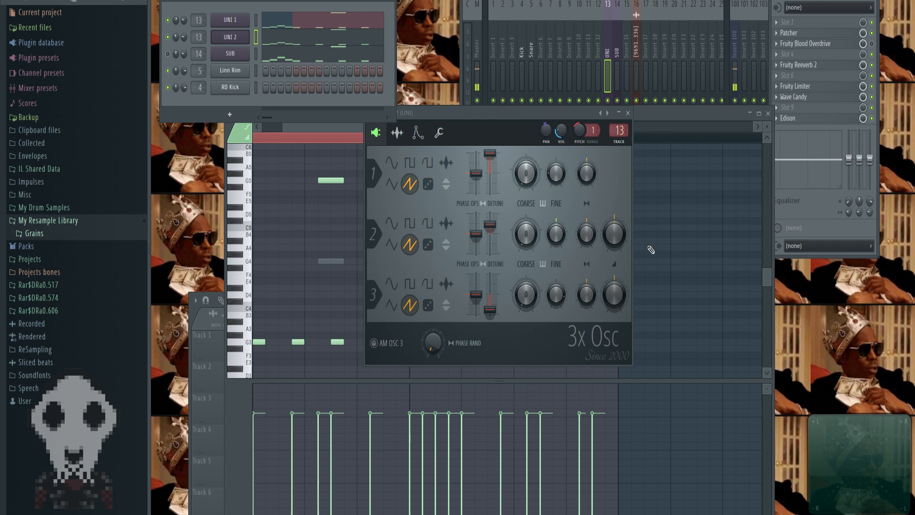
{"action": "left_click", "coordinate": [628, 113]}
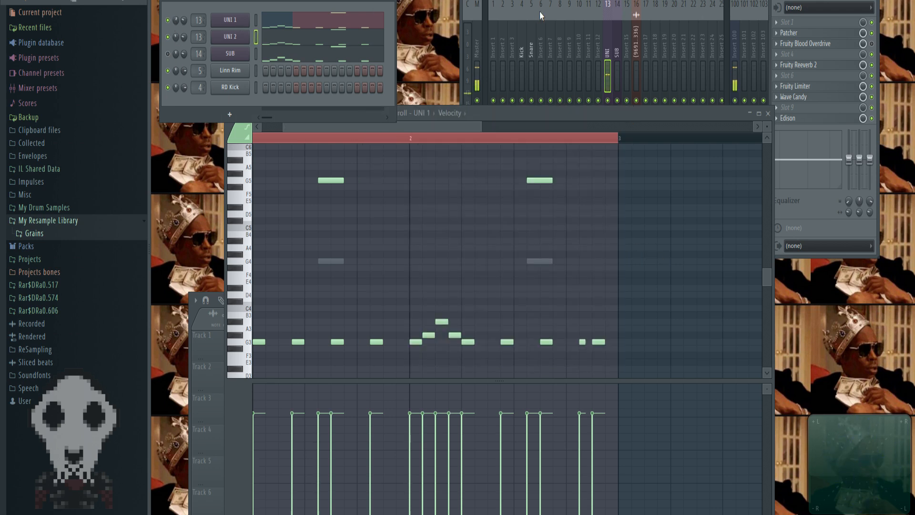
Bring up UNI 1's notes in the piano roll, play the pattern with both UNI layers, and close the piano roll.
{"action": "key", "text": "space"}
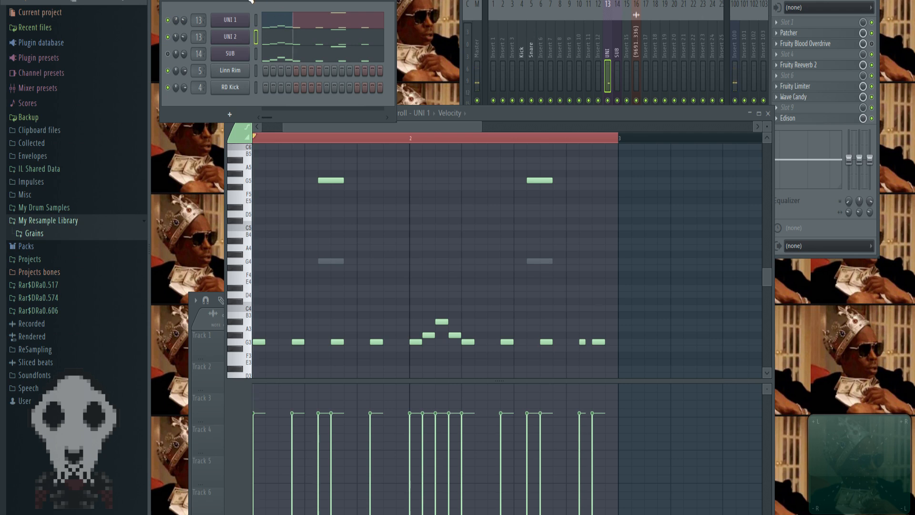
{"action": "left_click", "coordinate": [308, 24]}
{"action": "left_click", "coordinate": [292, 18]}
{"action": "left_click", "coordinate": [291, 138]}
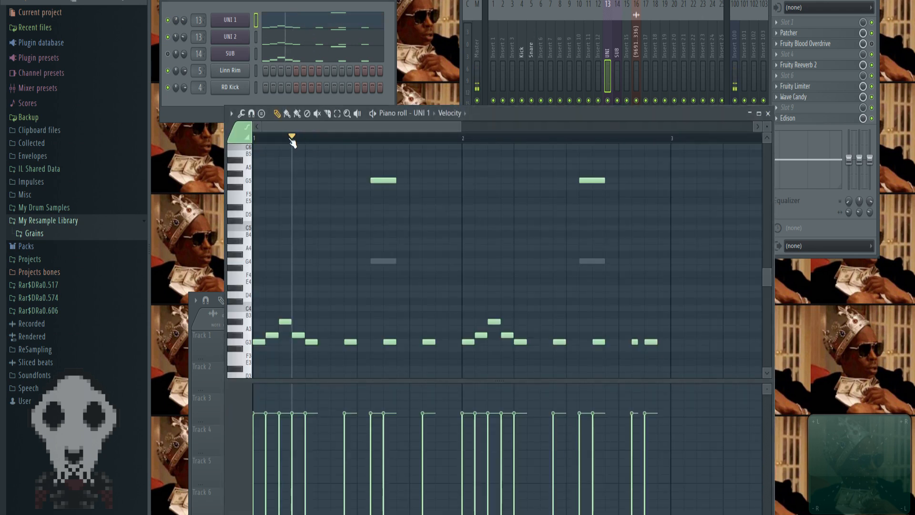
{"action": "key", "text": "space"}
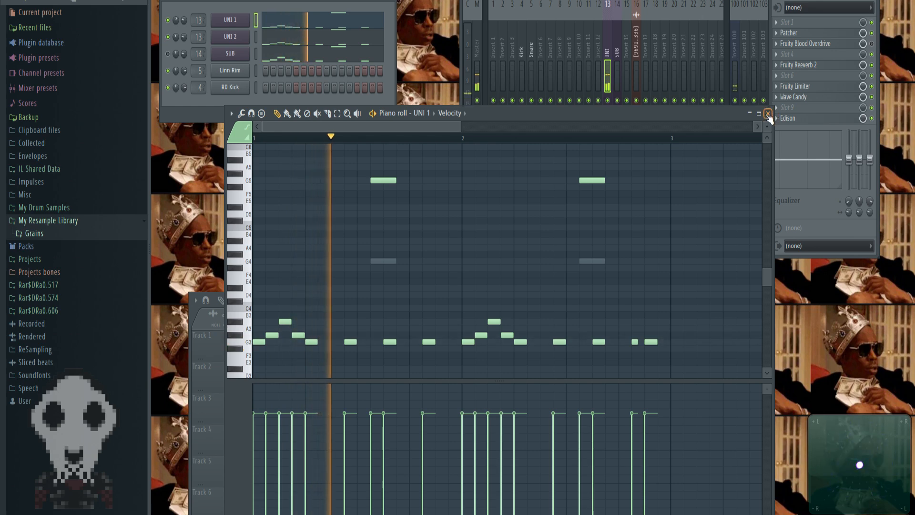
{"action": "left_click", "coordinate": [768, 114]}
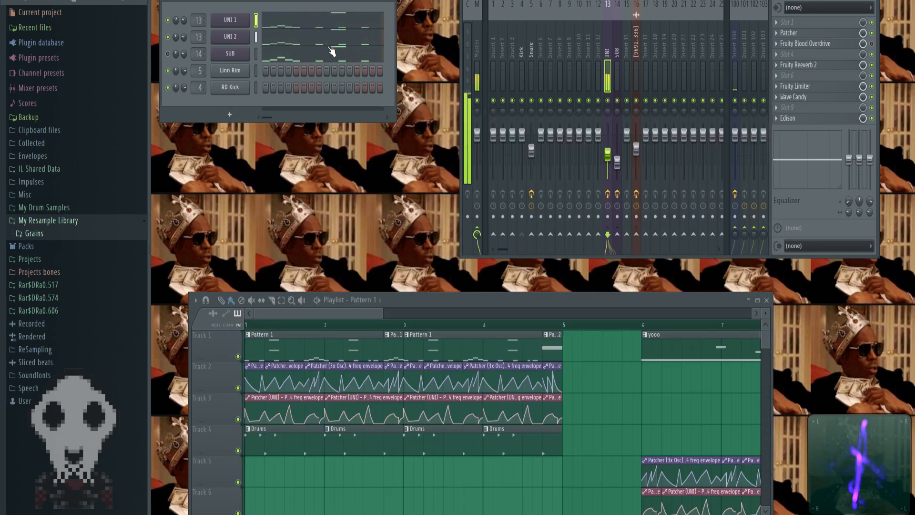
Check UNI 2's volume envelope page and UNI 1's miscellaneous channel settings, and close the channel window.
{"action": "left_click", "coordinate": [230, 37]}
{"action": "left_click", "coordinate": [414, 133]}
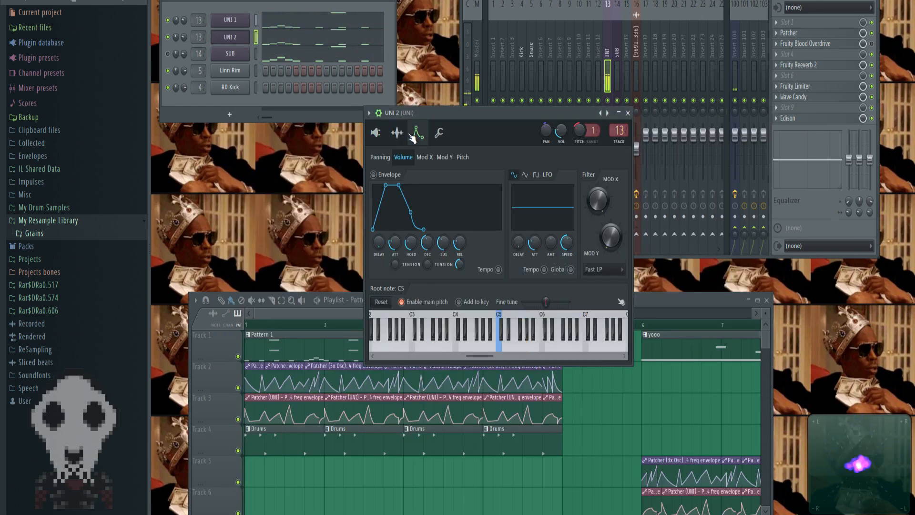
{"action": "left_click", "coordinate": [375, 132]}
{"action": "left_click", "coordinate": [233, 23]}
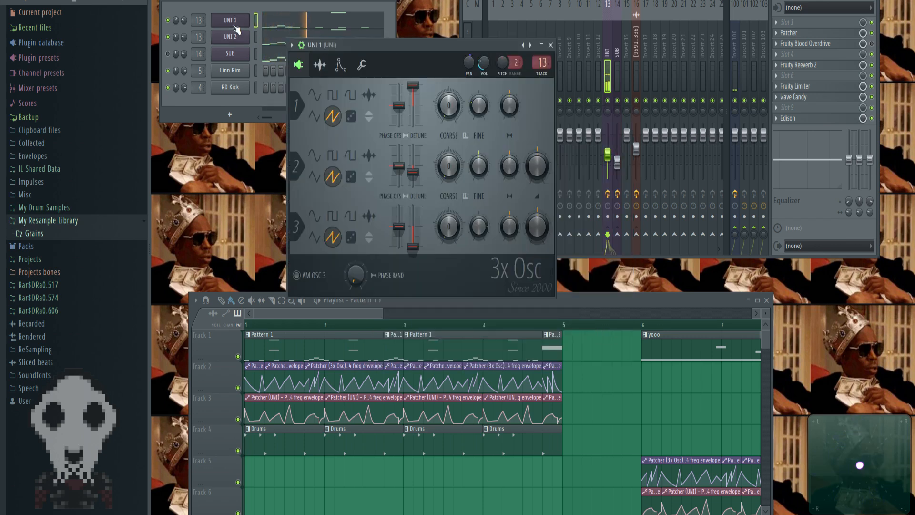
{"action": "left_click", "coordinate": [361, 65]}
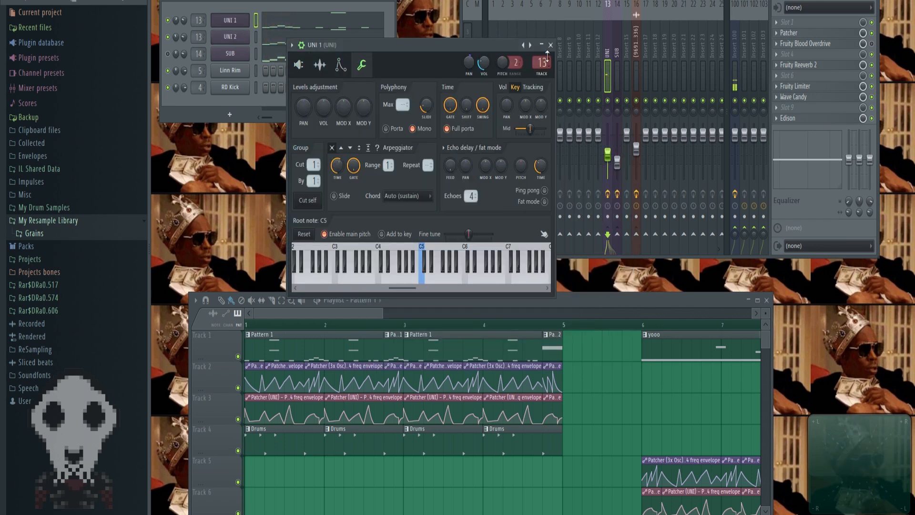
{"action": "left_click", "coordinate": [550, 45]}
Open the UNI track's Patcher and spread out the Flanger, upper Param. EQ 2, and both WaveShaper modules.
{"action": "left_click", "coordinate": [807, 34]}
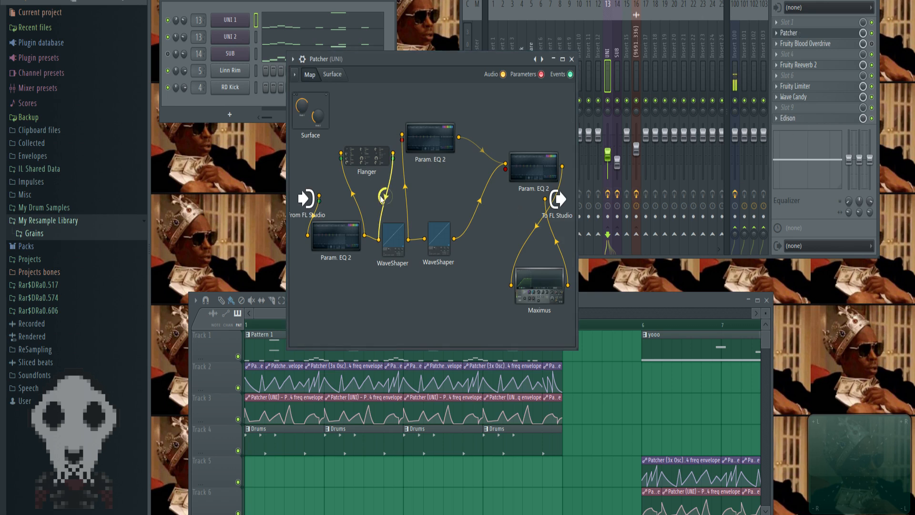
{"action": "left_click_drag", "start_coordinate": [441, 141], "coordinate": [452, 131]}
{"action": "left_click_drag", "start_coordinate": [445, 230], "coordinate": [461, 234]}
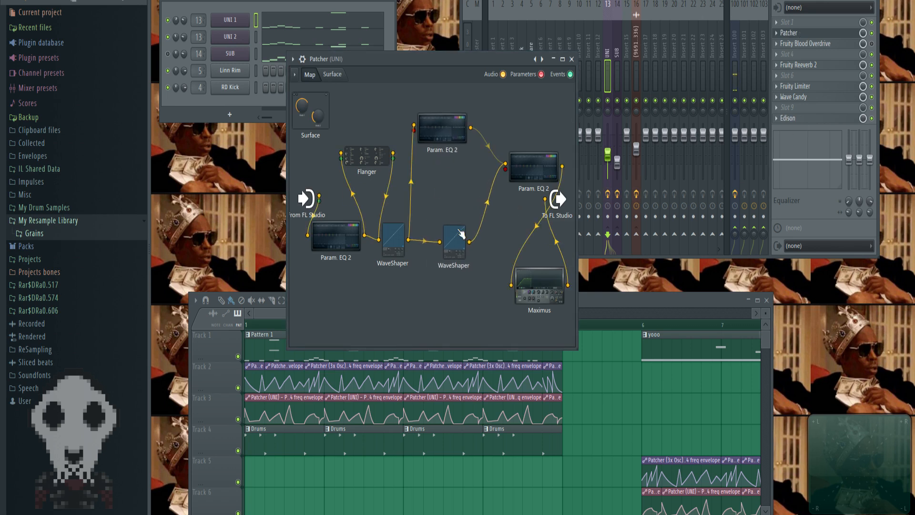
{"action": "left_click_drag", "start_coordinate": [388, 235], "coordinate": [403, 243]}
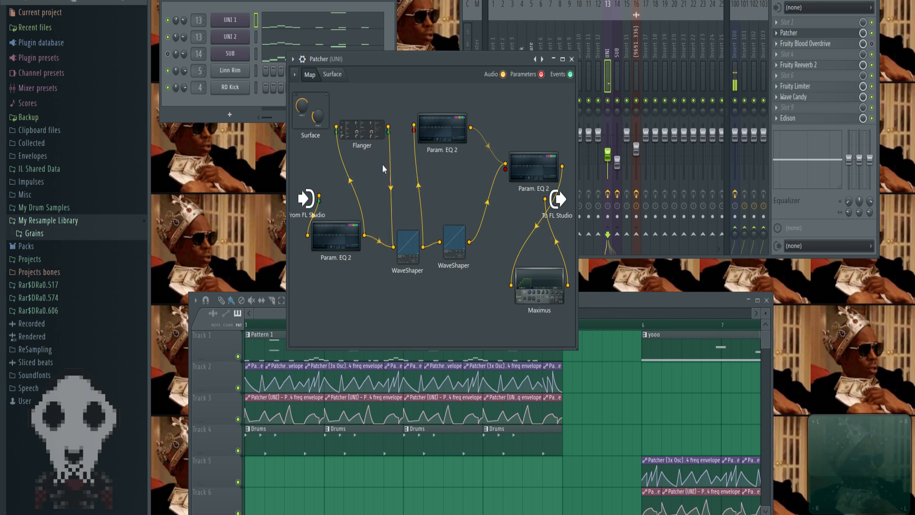
Audition the Flanger with its depth raised to about 3.62 ms, paste back the copied depth value, and close it.
{"action": "left_click", "coordinate": [384, 145]}
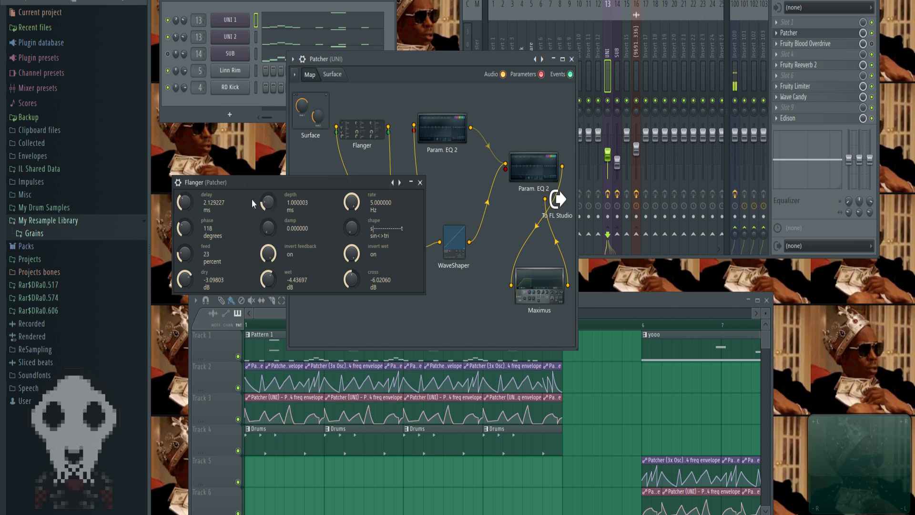
{"action": "right_click", "coordinate": [268, 204]}
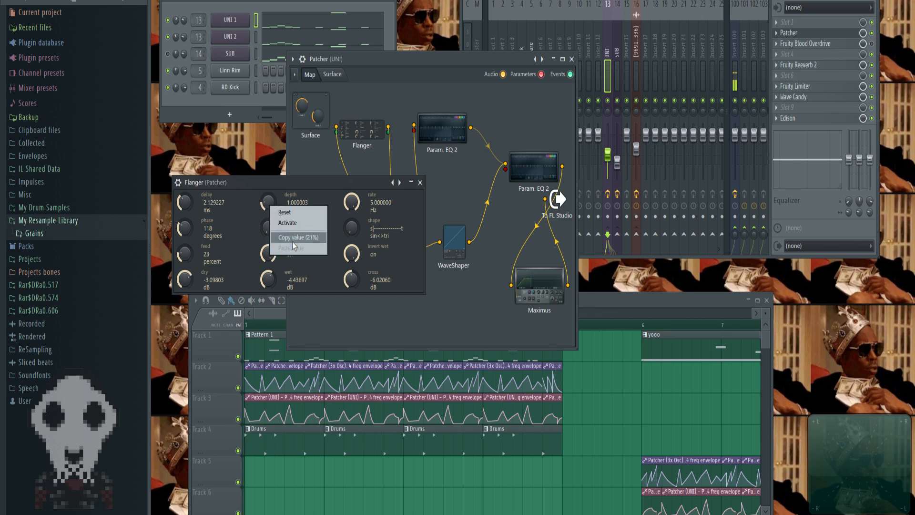
{"action": "left_click", "coordinate": [293, 238]}
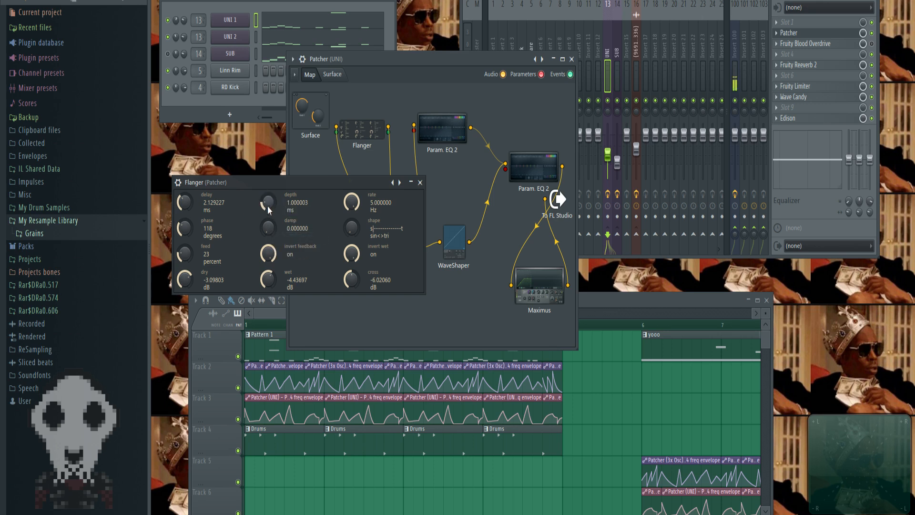
{"action": "left_click", "coordinate": [280, 4]}
{"action": "key", "text": "space"}
{"action": "left_click_drag", "start_coordinate": [268, 203], "coordinate": [268, 166]}
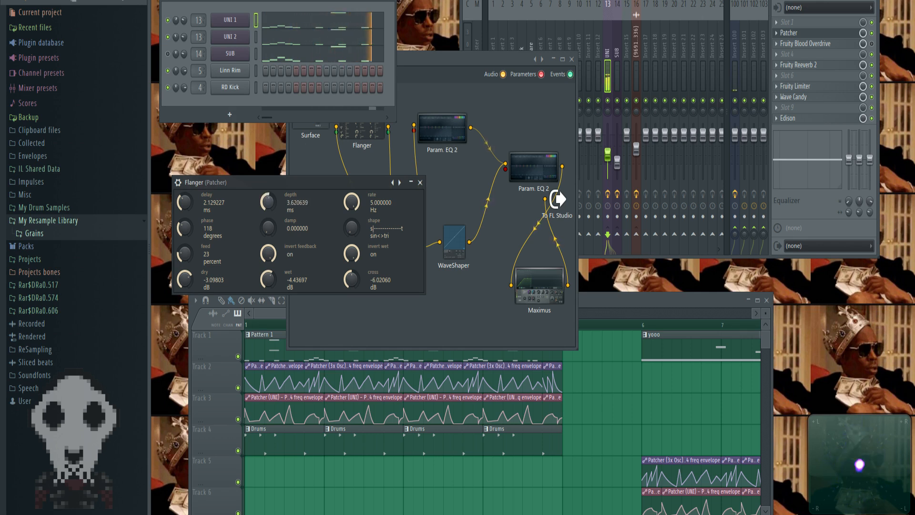
{"action": "right_click", "coordinate": [269, 204]}
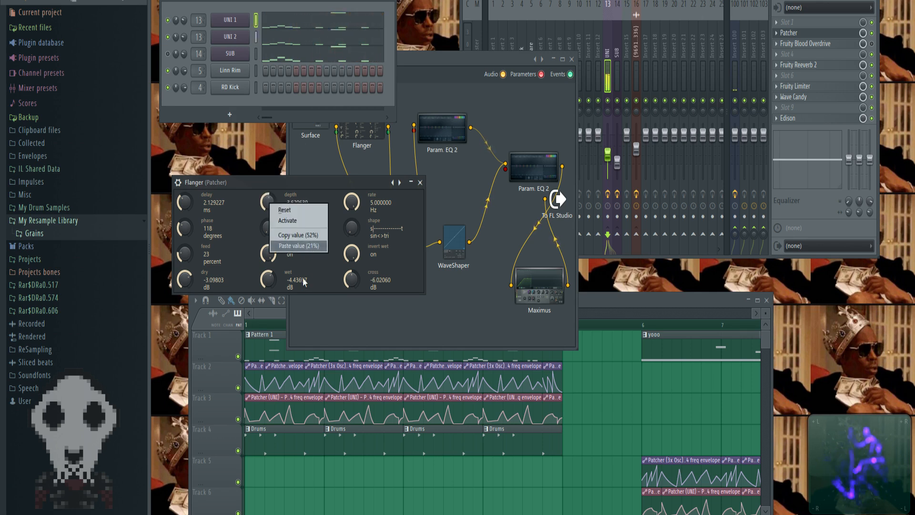
{"action": "left_click", "coordinate": [295, 246]}
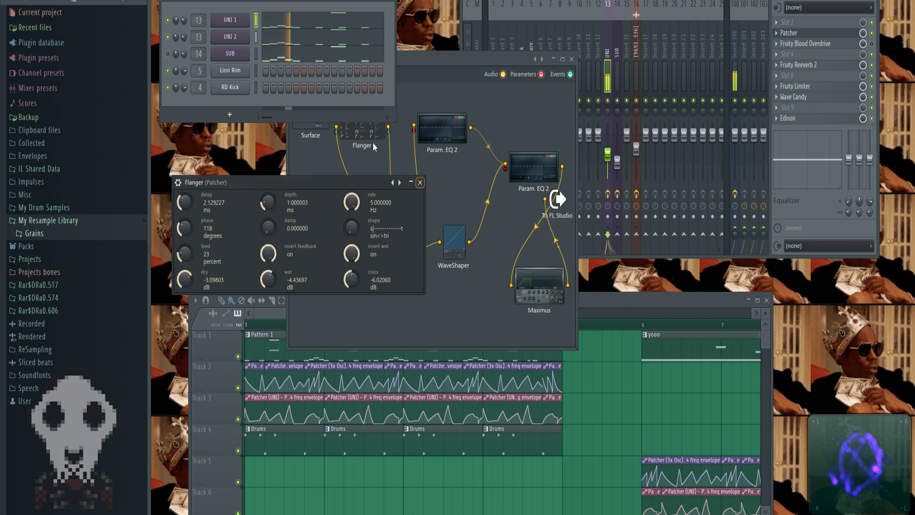
{"action": "key", "text": "space"}
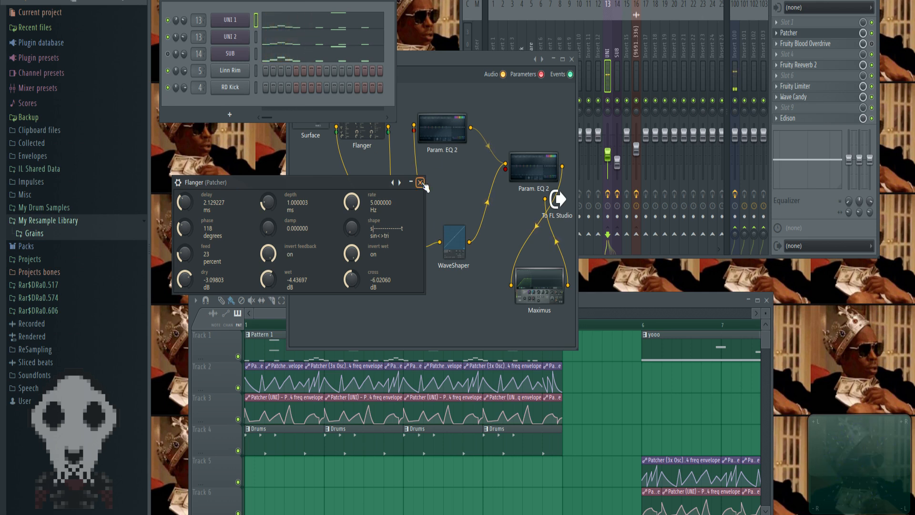
{"action": "left_click", "coordinate": [420, 183]}
Reposition the Flanger, WaveShaper, and Param. EQ 2 modules in the Patcher map and open the first Param. EQ 2.
{"action": "left_click", "coordinate": [365, 147]}
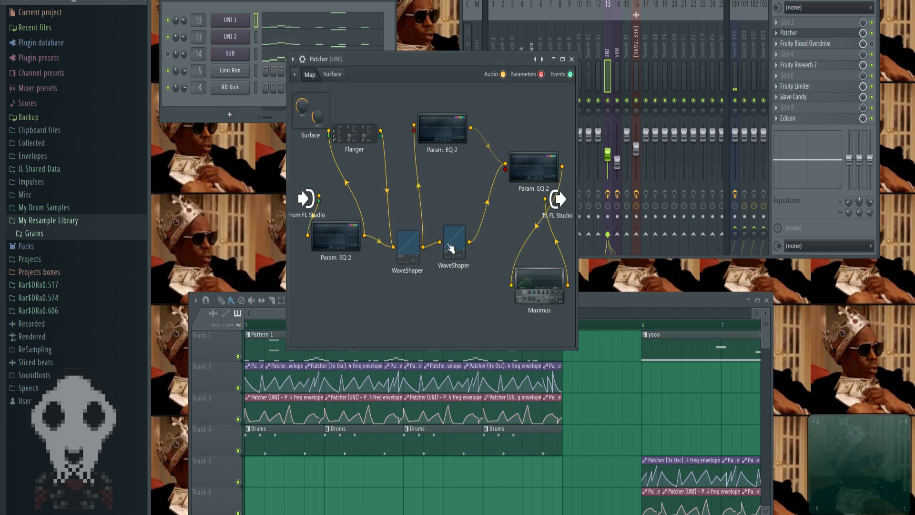
{"action": "left_click_drag", "start_coordinate": [448, 245], "coordinate": [453, 246]}
{"action": "left_click_drag", "start_coordinate": [447, 138], "coordinate": [467, 141]}
{"action": "left_click_drag", "start_coordinate": [403, 249], "coordinate": [413, 248]}
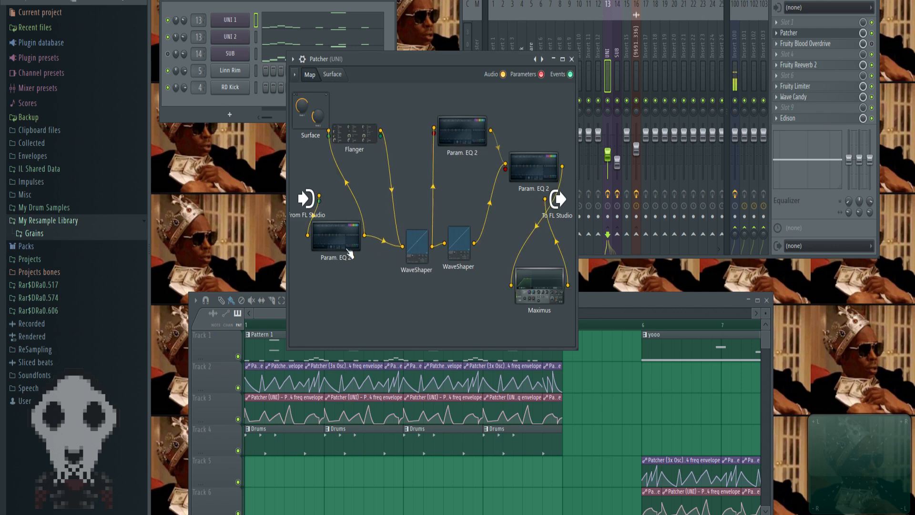
{"action": "left_click_drag", "start_coordinate": [348, 249], "coordinate": [342, 280]}
{"action": "double_click", "coordinate": [339, 277]}
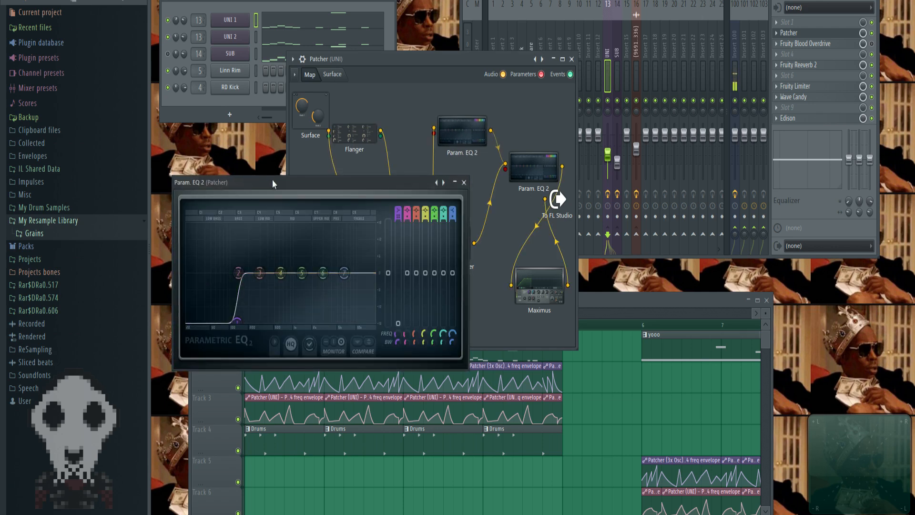
Check the SUB channel's 3x Osc settings, and close the SUB and Param. EQ 2 windows.
{"action": "left_click_drag", "start_coordinate": [272, 182], "coordinate": [617, 125]}
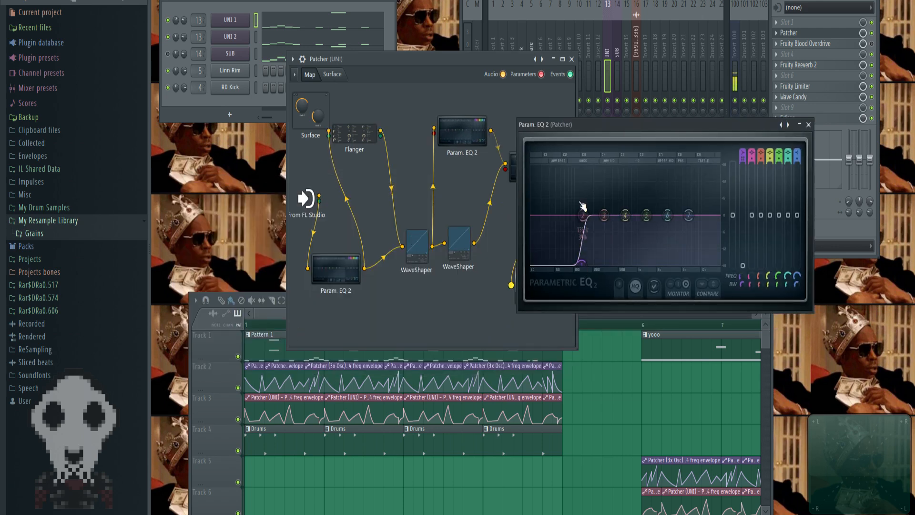
{"action": "left_click", "coordinate": [229, 55]}
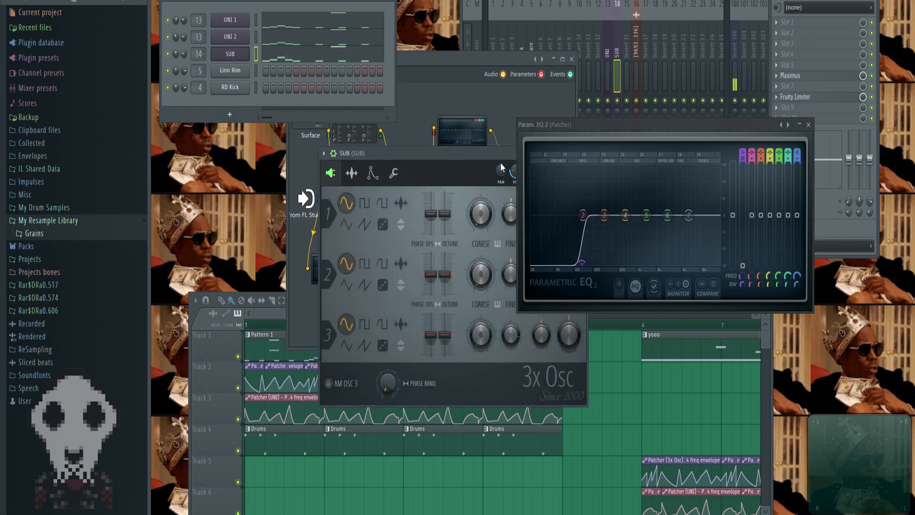
{"action": "left_click_drag", "start_coordinate": [469, 156], "coordinate": [303, 133]}
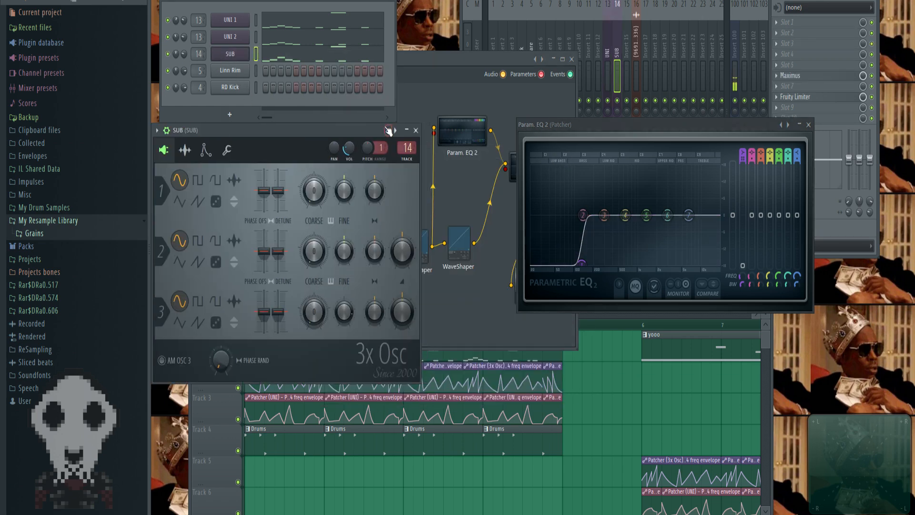
{"action": "left_click", "coordinate": [415, 131]}
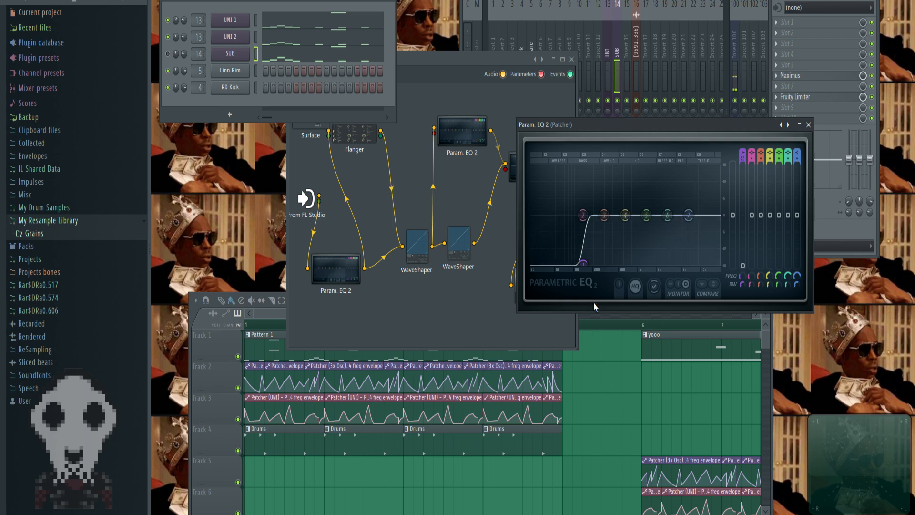
{"action": "left_click", "coordinate": [808, 124]}
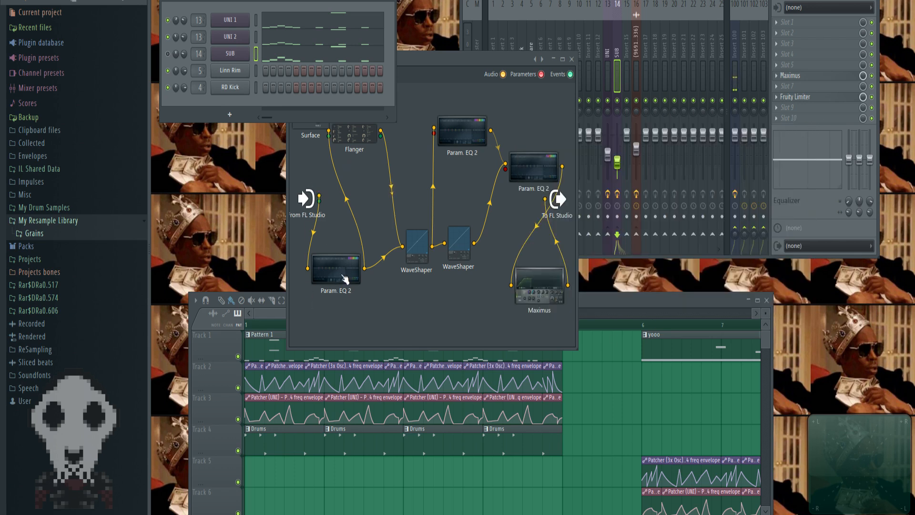
Open the first WaveShaper in the UNI Patcher, shape its curve to rise steeply and flatten at the ceiling, audition it, and close it.
{"action": "mouse_move", "coordinate": [461, 61]}
{"action": "left_mouse_down"}
{"action": "mouse_move", "coordinate": [524, 56]}
{"action": "mouse_move", "coordinate": [461, 52]}
{"action": "left_mouse_up"}
{"action": "left_click_drag", "start_coordinate": [422, 235], "coordinate": [424, 260]}
{"action": "double_click", "coordinate": [424, 259]}
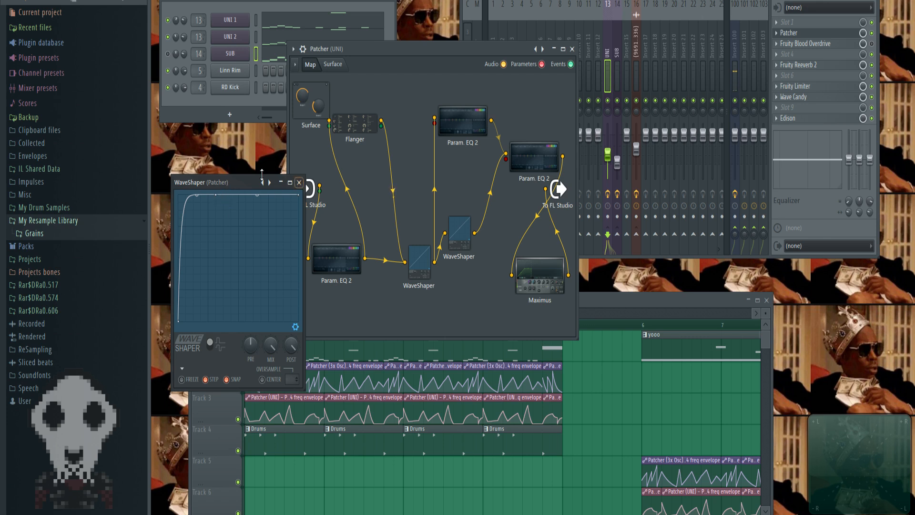
{"action": "left_click_drag", "start_coordinate": [248, 183], "coordinate": [328, 144]}
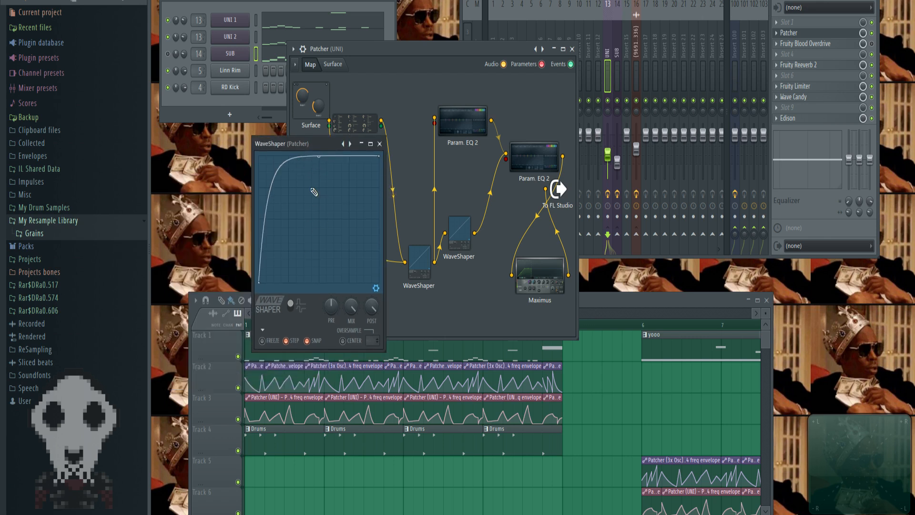
{"action": "left_click", "coordinate": [296, 157]}
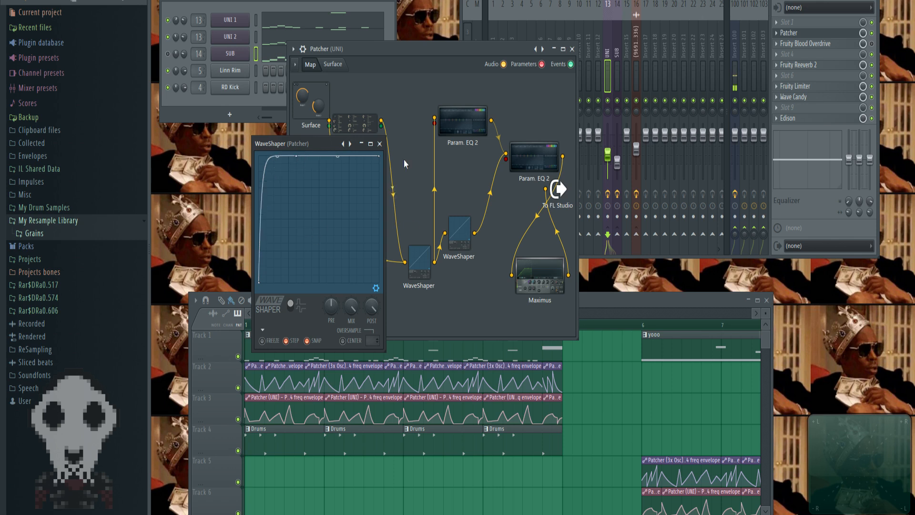
{"action": "key", "text": "space"}
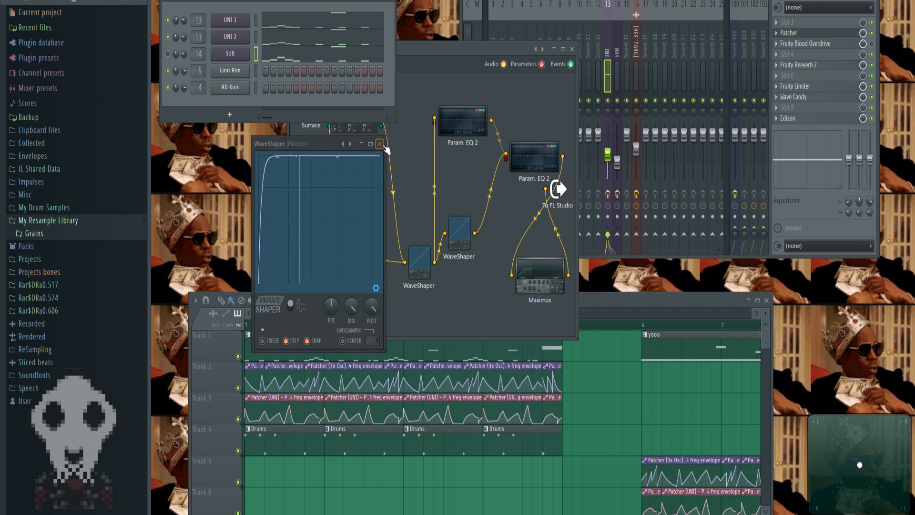
{"action": "left_click", "coordinate": [379, 144]}
Move the first WaveShaper up beside the Flanger, reposition the upper and last Param. EQ 2 modules, and widen the Patcher window.
{"action": "left_click_drag", "start_coordinate": [413, 266], "coordinate": [385, 180]}
{"action": "left_click_drag", "start_coordinate": [463, 138], "coordinate": [448, 139]}
{"action": "left_click_drag", "start_coordinate": [529, 167], "coordinate": [520, 137]}
{"action": "left_click_drag", "start_coordinate": [578, 200], "coordinate": [677, 202]}
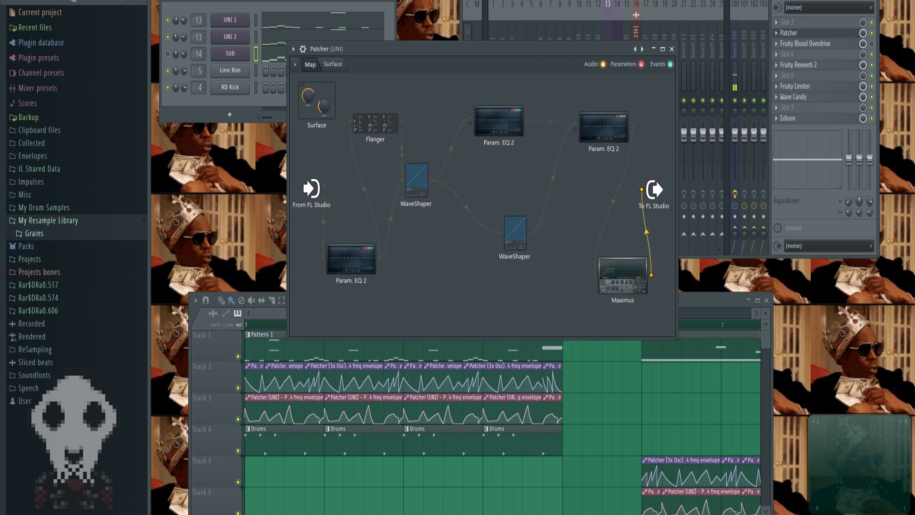
Mute the Drums track in the Playlist and select the time range from bar 1 to bar 5 for looping.
{"action": "left_click", "coordinate": [602, 409]}
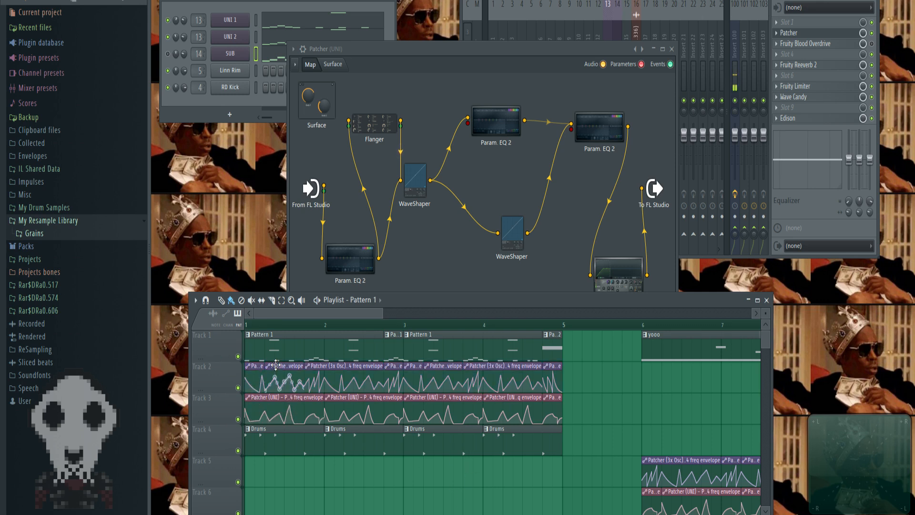
{"action": "left_click", "coordinate": [284, 397]}
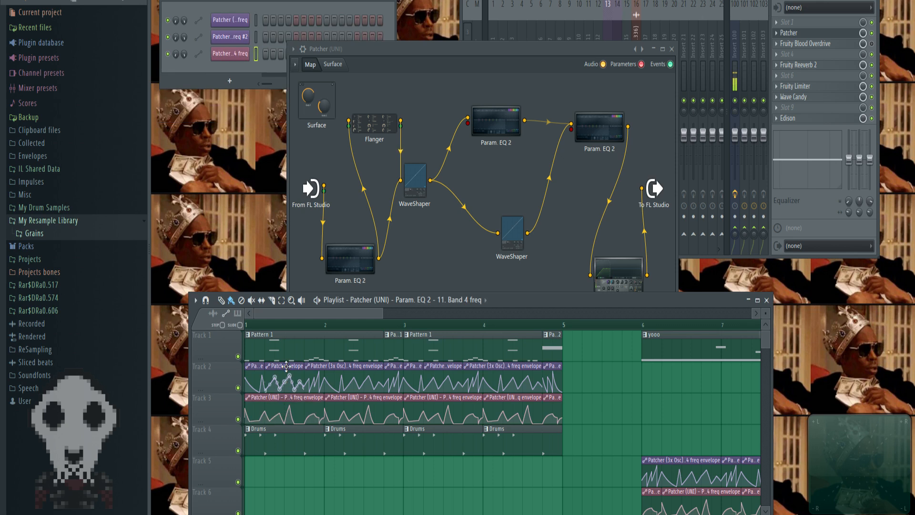
{"action": "left_click", "coordinate": [286, 366]}
{"action": "left_click", "coordinate": [238, 450]}
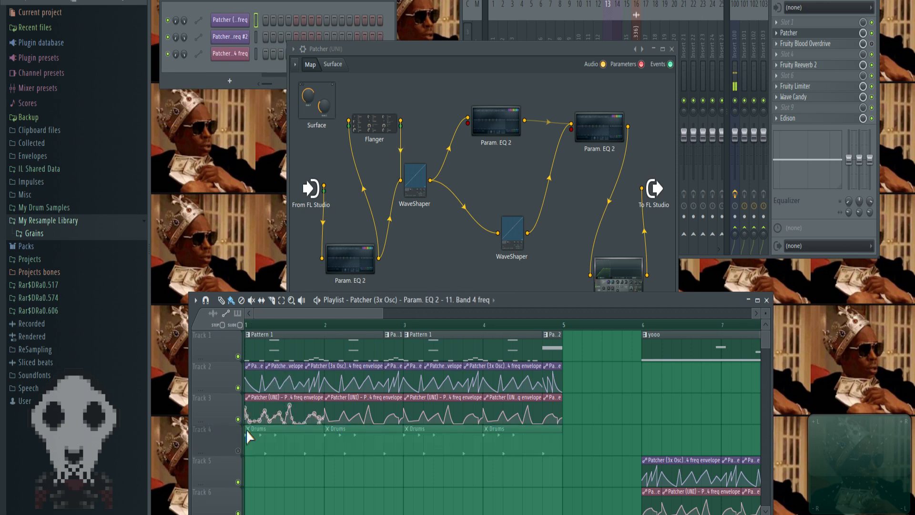
{"action": "left_click_drag", "start_coordinate": [247, 329], "coordinate": [564, 350]}
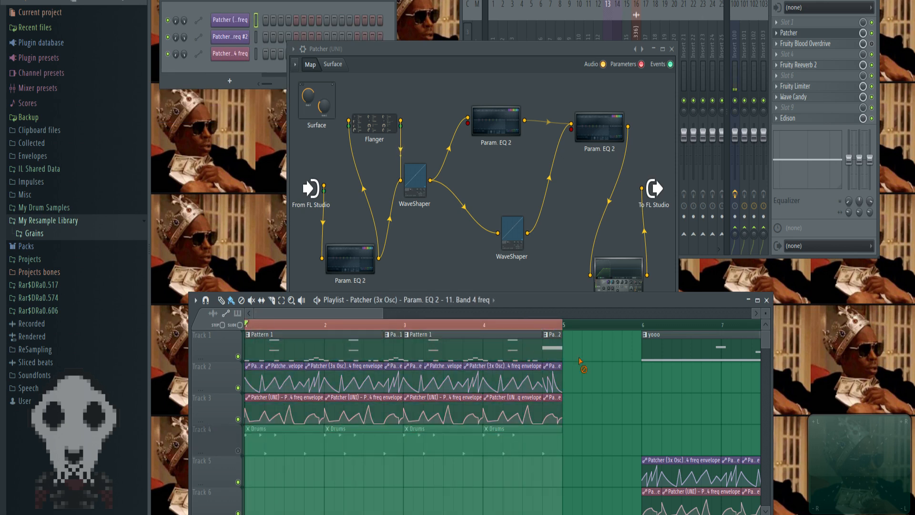
Separate the upper Param. EQ 2 and second WaveShaper in the Patcher map, view that EQ's curve, and close it.
{"action": "left_click_drag", "start_coordinate": [496, 120], "coordinate": [481, 113]}
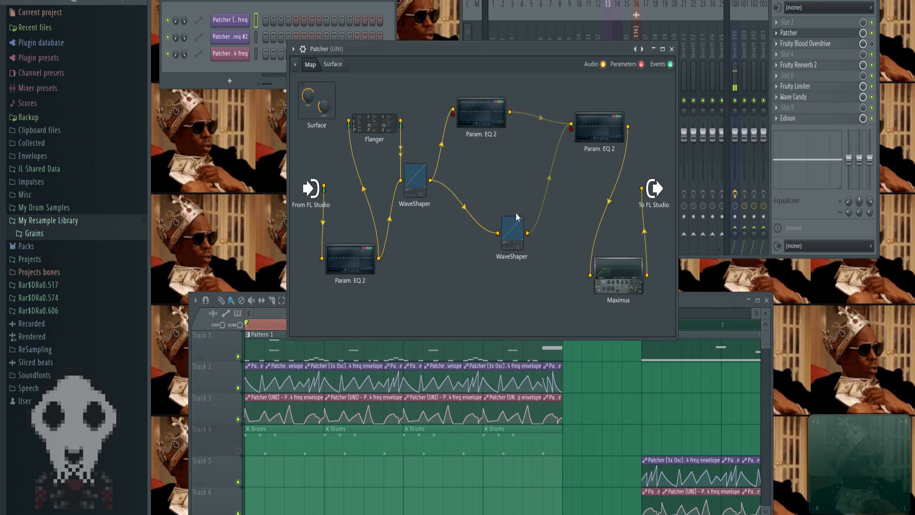
{"action": "left_click_drag", "start_coordinate": [516, 217], "coordinate": [494, 230]}
{"action": "double_click", "coordinate": [474, 117]}
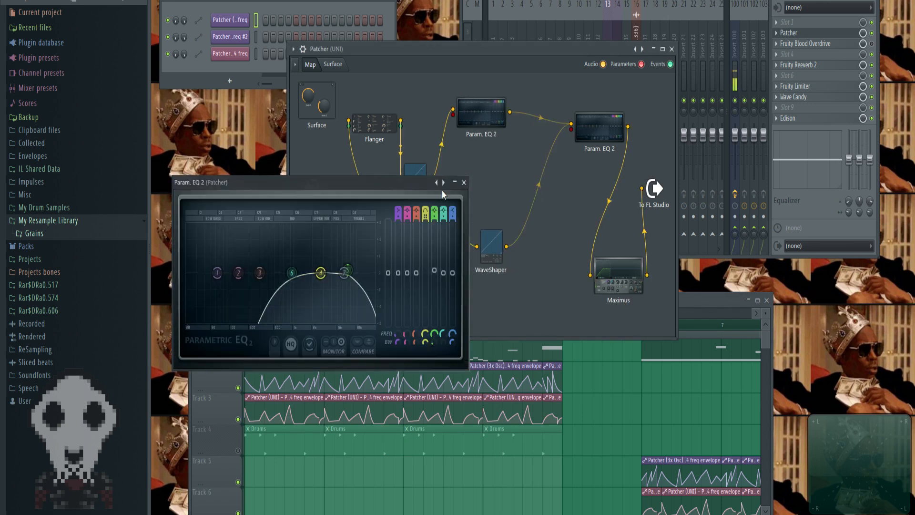
{"action": "left_click", "coordinate": [464, 183]}
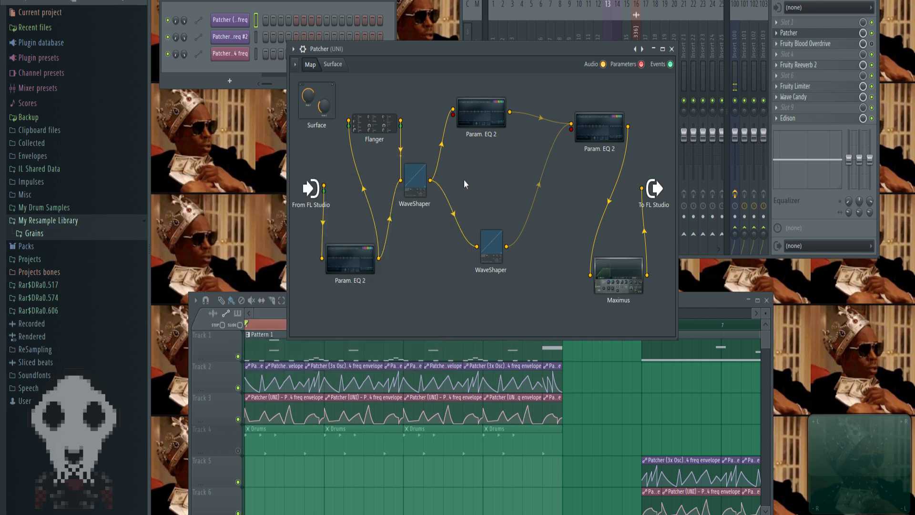
Open the second WaveShaper, bend the midpoint of its straight curve slightly upward, and close it.
{"action": "double_click", "coordinate": [504, 251]}
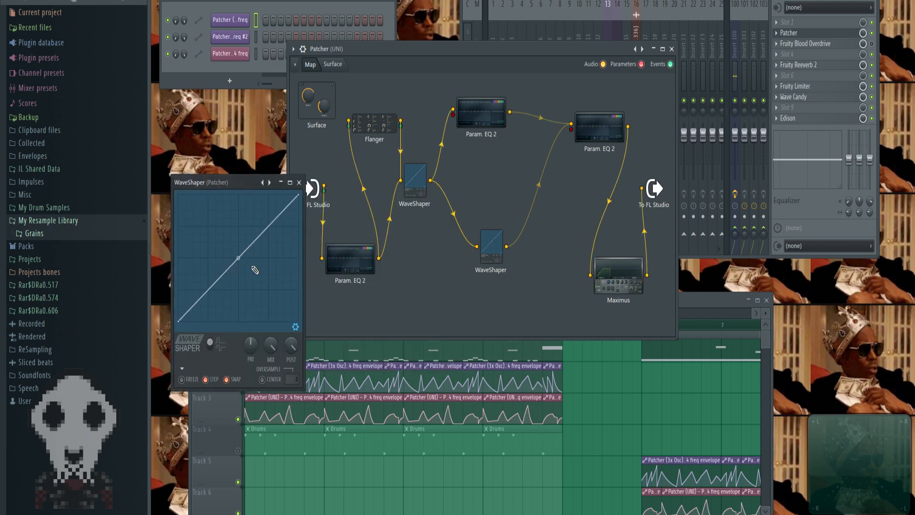
{"action": "left_click_drag", "start_coordinate": [243, 258], "coordinate": [244, 243]}
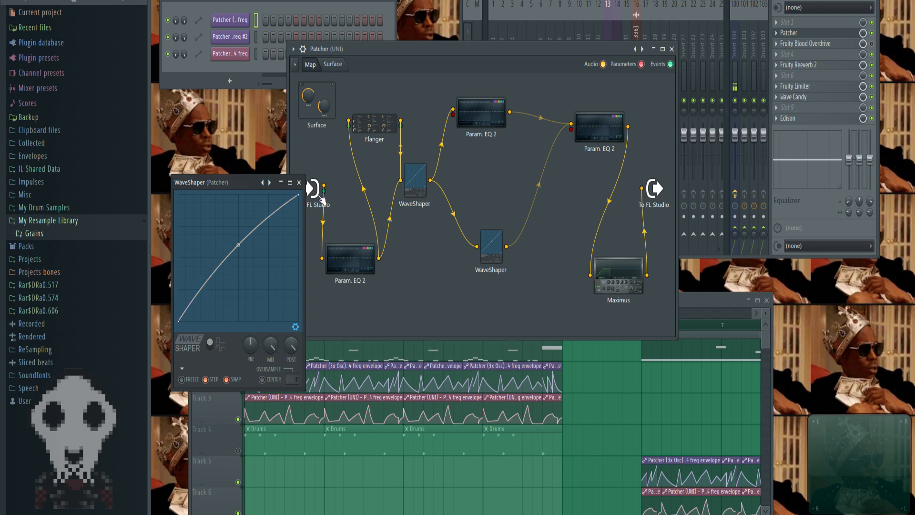
{"action": "left_click", "coordinate": [299, 182]}
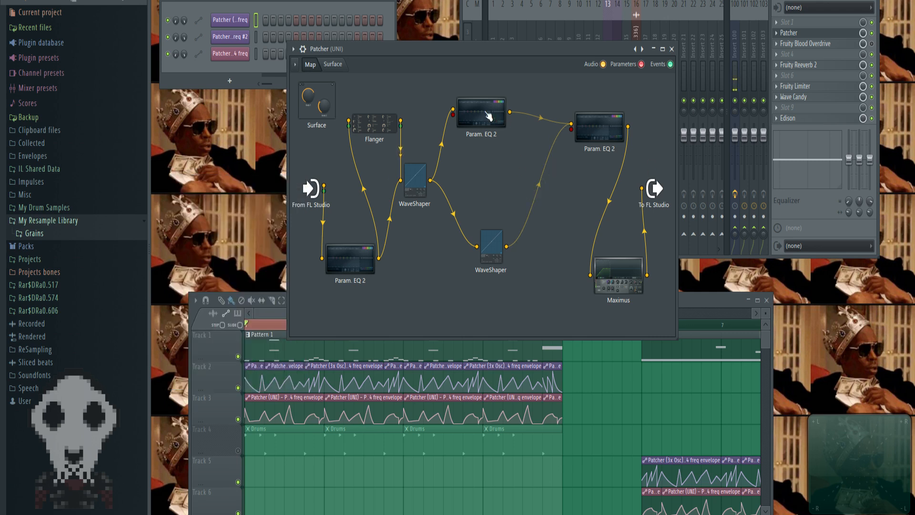
Reposition the upper Param. EQ 2 and play the selected loop repeatedly to compare the parallel EQ and WaveShaper branches.
{"action": "left_click_drag", "start_coordinate": [481, 113], "coordinate": [448, 105]}
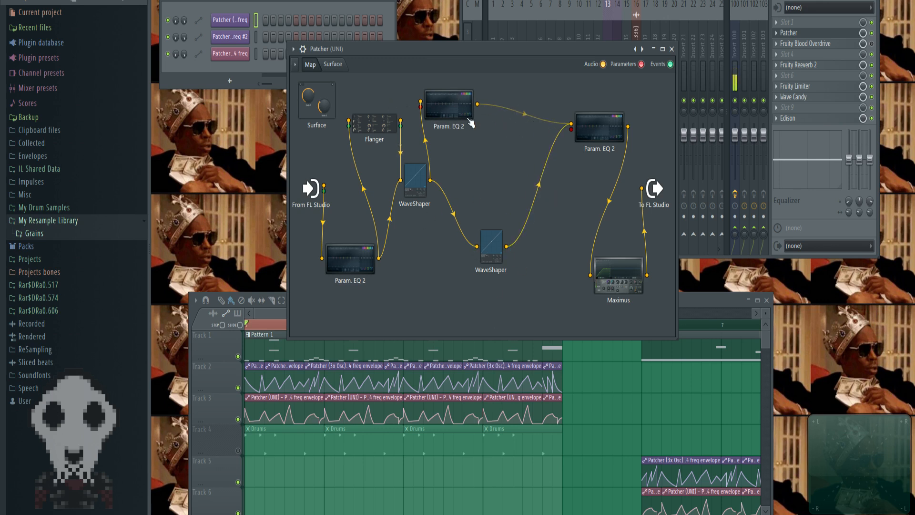
{"action": "left_click_drag", "start_coordinate": [453, 115], "coordinate": [474, 114]}
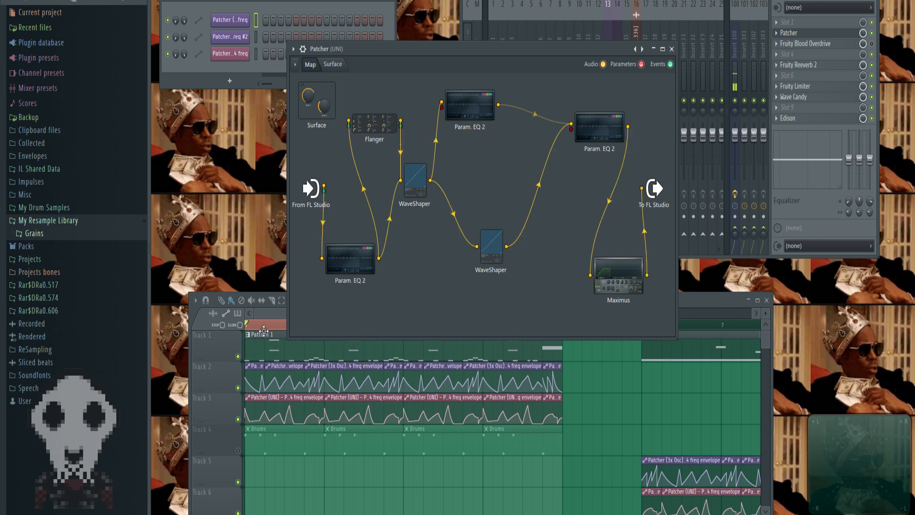
{"action": "key", "text": "space"}
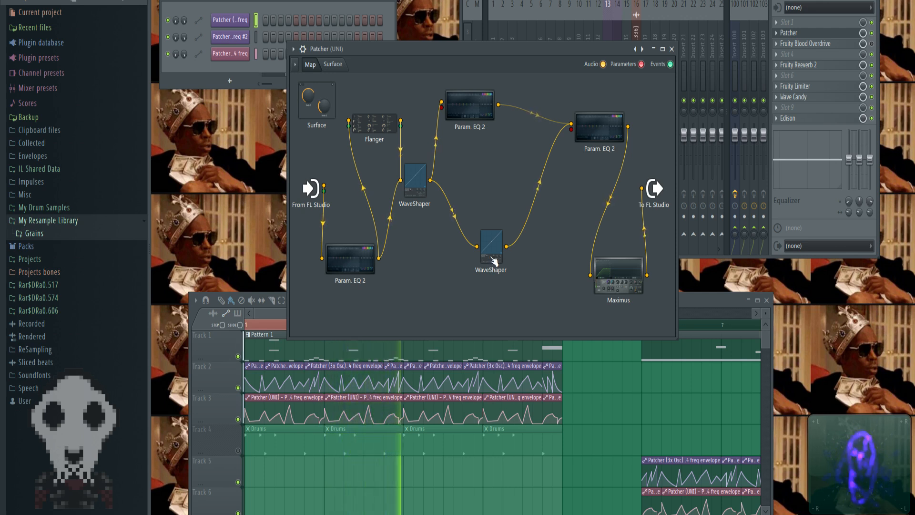
{"action": "key", "text": "space"}
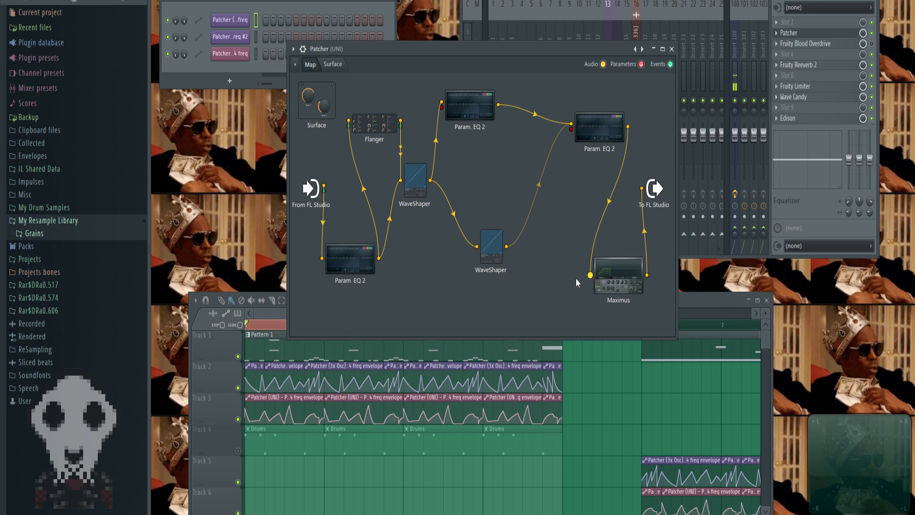
{"action": "key", "text": "space"}
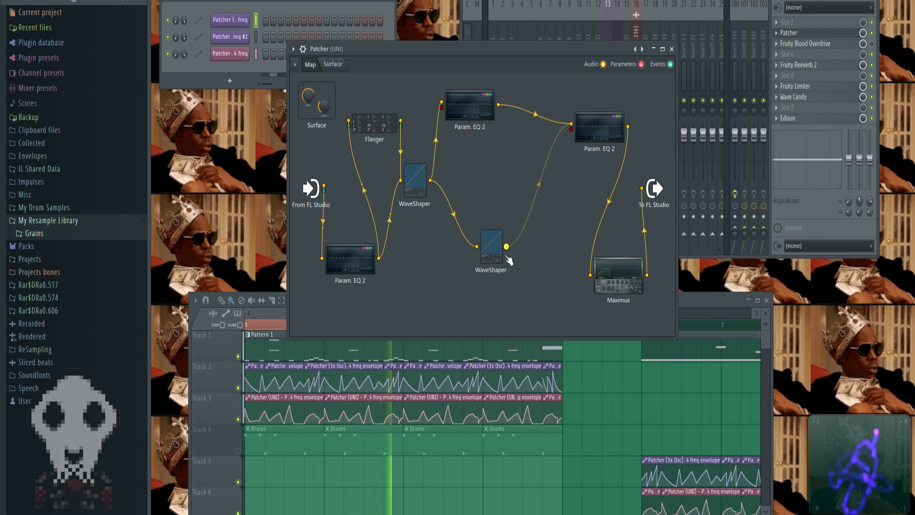
{"action": "key", "text": "space"}
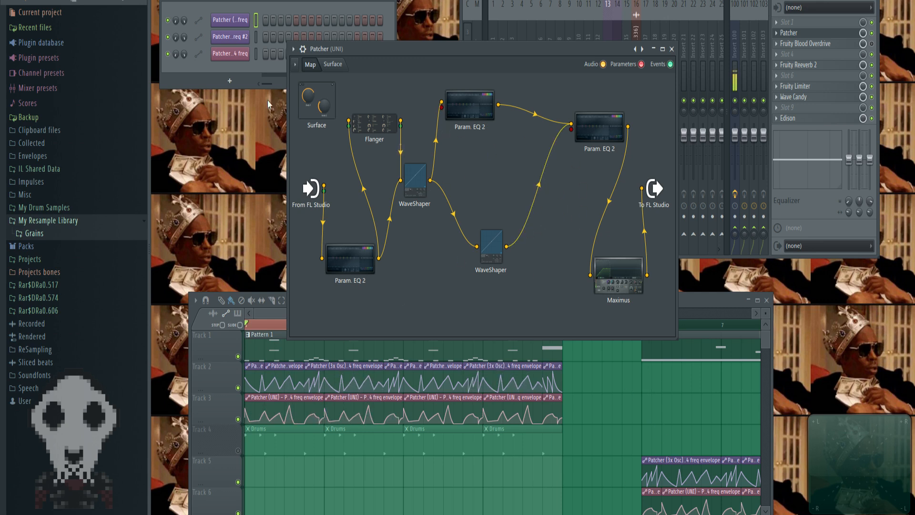
{"action": "key", "text": "space"}
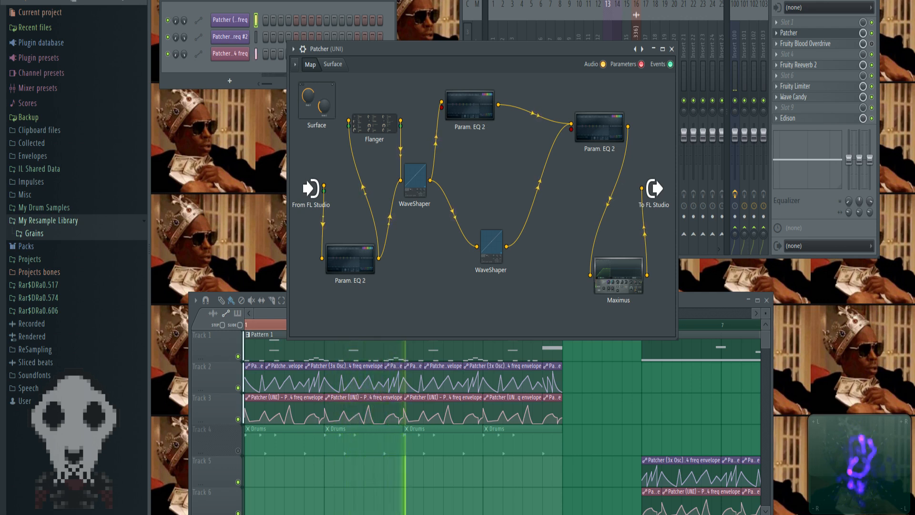
{"action": "key", "text": "space"}
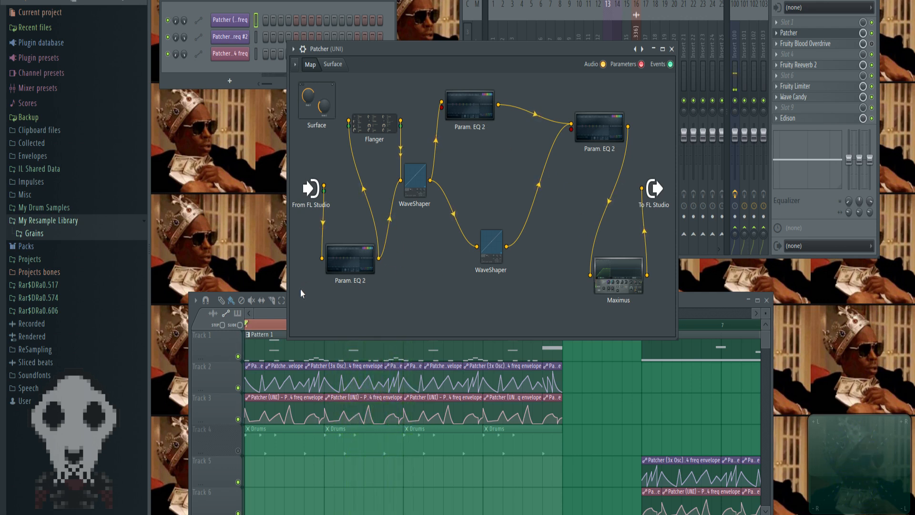
Reposition and open the last Param. EQ 2, play the loop from bar 1 to examine its automated band, and close it.
{"action": "left_click_drag", "start_coordinate": [596, 138], "coordinate": [587, 174]}
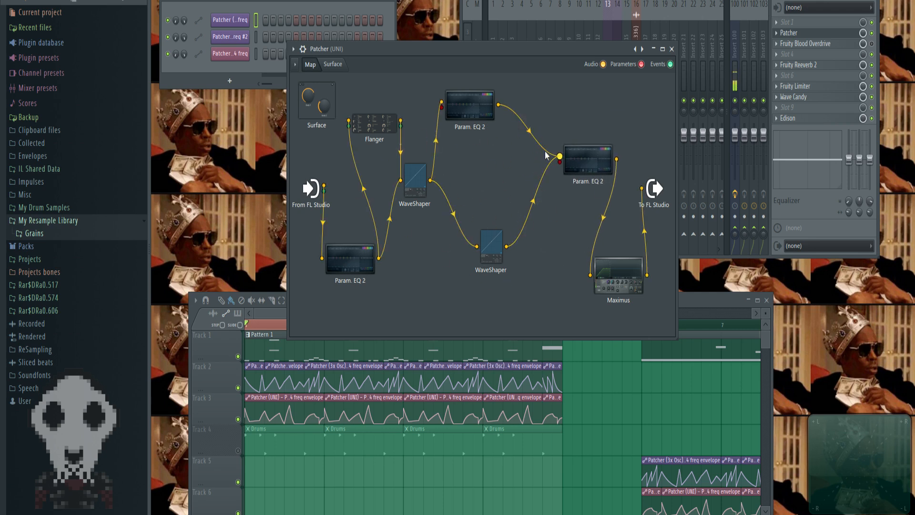
{"action": "left_click_drag", "start_coordinate": [584, 160], "coordinate": [572, 128]}
{"action": "left_click", "coordinate": [572, 128]}
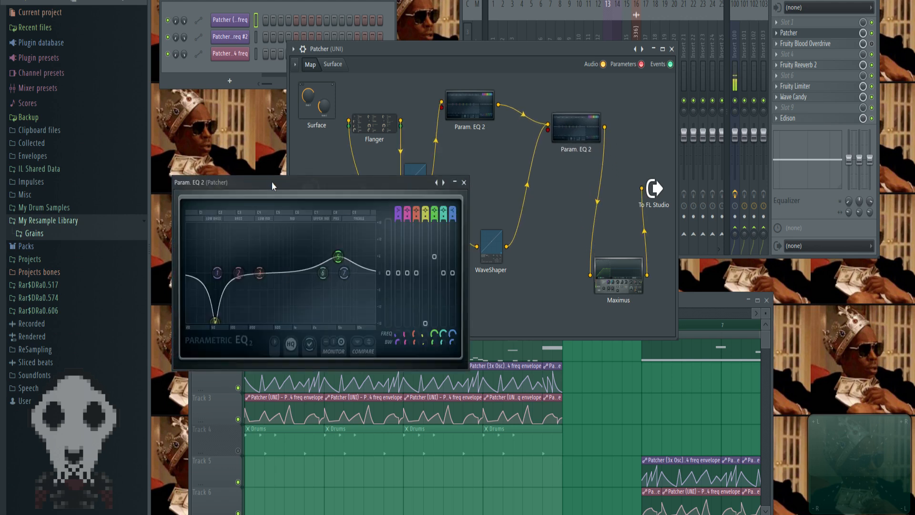
{"action": "left_click_drag", "start_coordinate": [272, 183], "coordinate": [334, 121]}
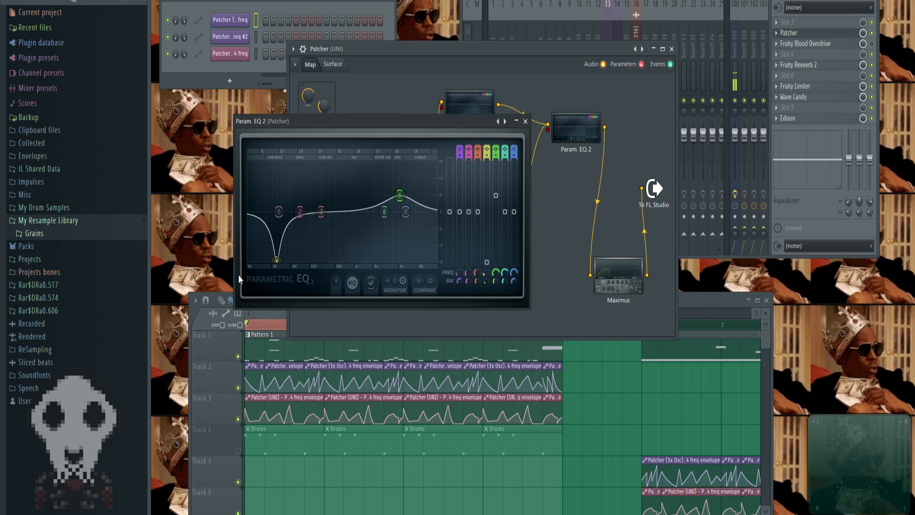
{"action": "left_click", "coordinate": [260, 328]}
{"action": "key", "text": "space"}
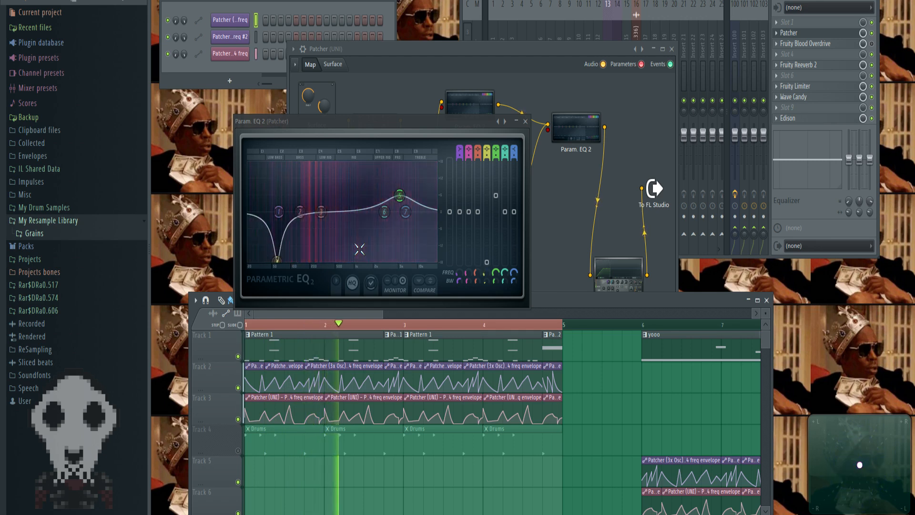
{"action": "key", "text": "space"}
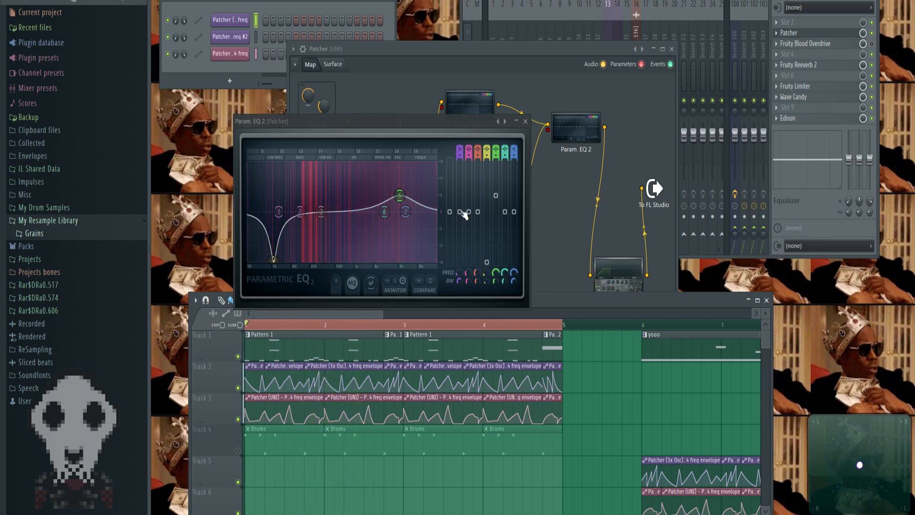
{"action": "left_click", "coordinate": [525, 121]}
Move the last Param. EQ 2 and Maximus closer together in the Patcher map and open Maximus.
{"action": "left_click_drag", "start_coordinate": [576, 125], "coordinate": [544, 136]}
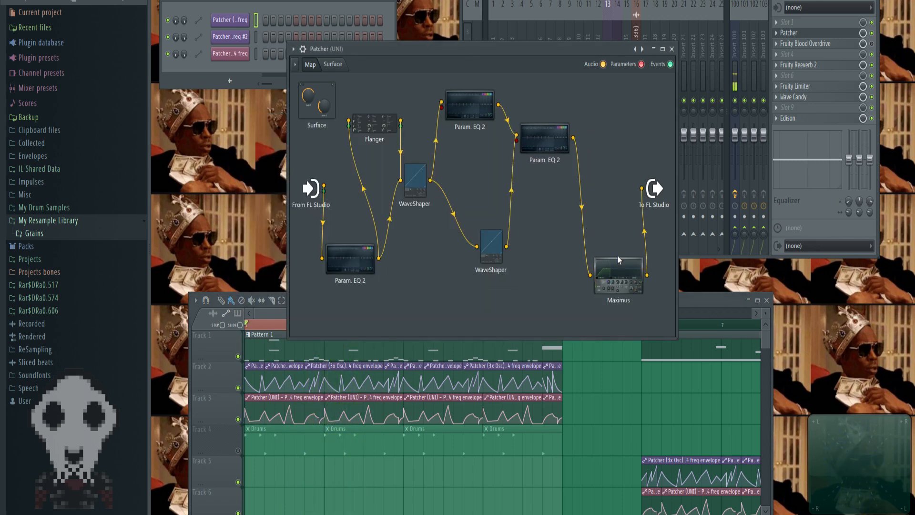
{"action": "left_click_drag", "start_coordinate": [618, 269], "coordinate": [605, 233]}
{"action": "double_click", "coordinate": [605, 233]}
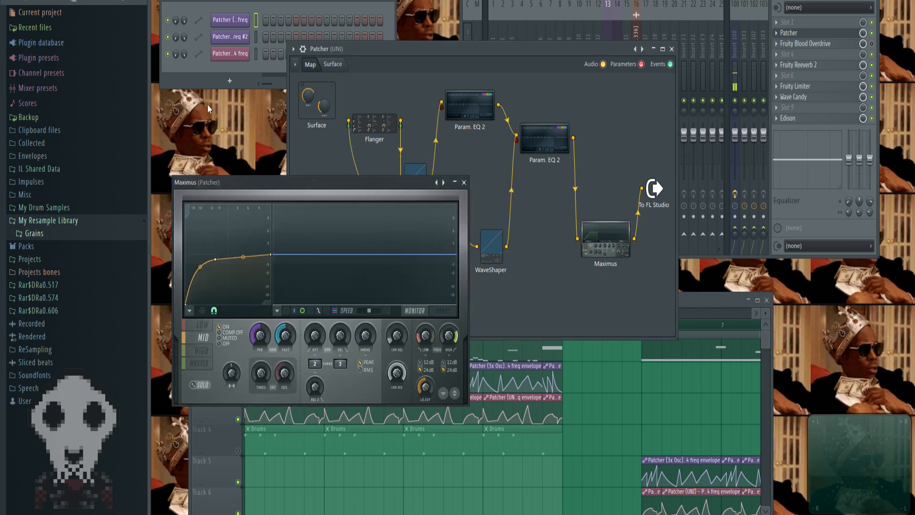
Move the Maximus window clear of the Patcher map, open the upper Param. EQ 2 to examine its curve, and close it.
{"action": "left_click_drag", "start_coordinate": [299, 193], "coordinate": [464, 179]}
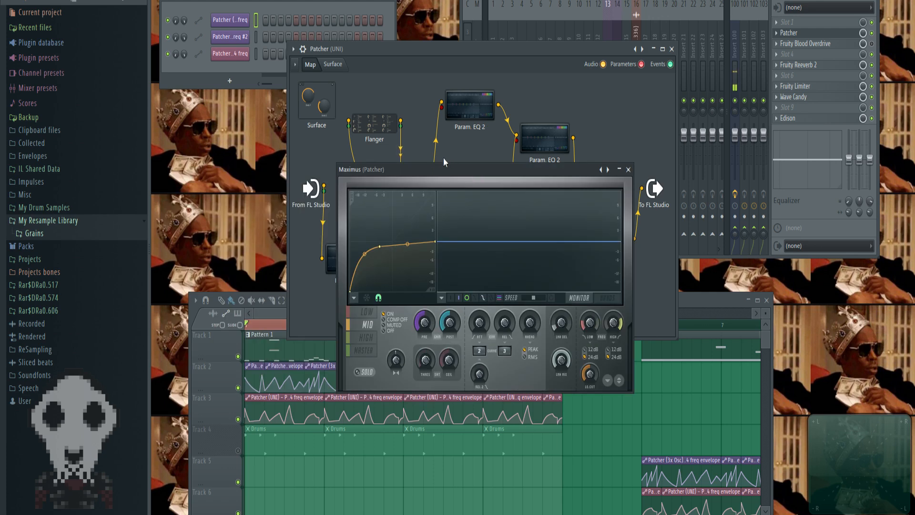
{"action": "left_click_drag", "start_coordinate": [430, 168], "coordinate": [665, 35]}
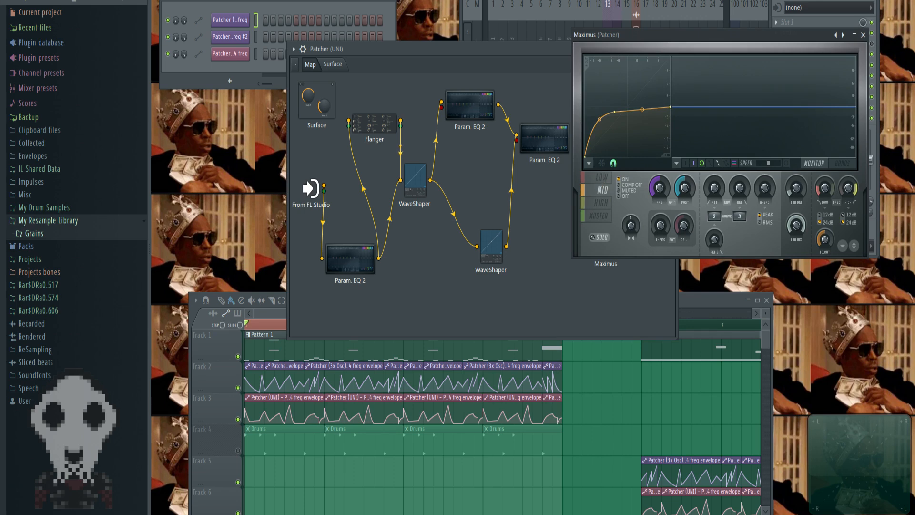
{"action": "left_click_drag", "start_coordinate": [622, 31], "coordinate": [555, 69]}
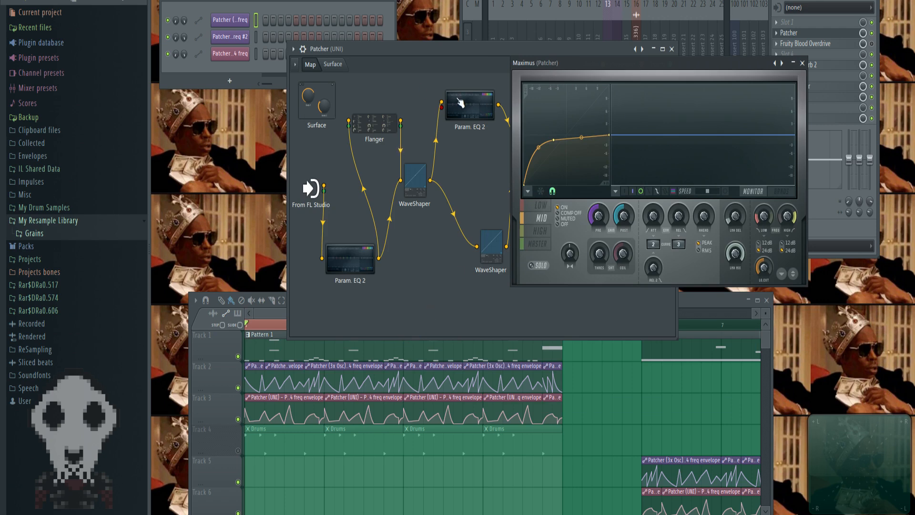
{"action": "double_click", "coordinate": [471, 110]}
{"action": "left_click_drag", "start_coordinate": [398, 186], "coordinate": [458, 165]}
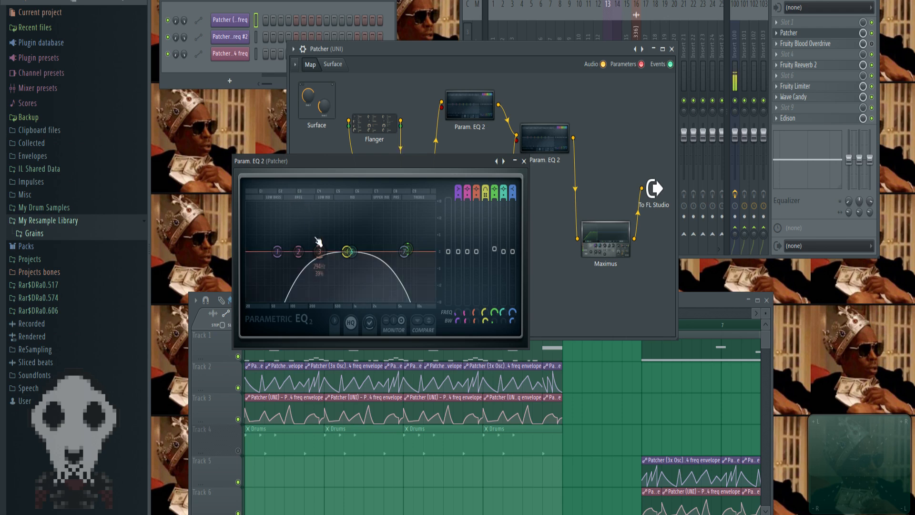
{"action": "left_click", "coordinate": [524, 161]}
Add a second Maximus from the Dynamics plugins below the Patcher chain and view its default Master curve with the Monitor display.
{"action": "right_click", "coordinate": [552, 272]}
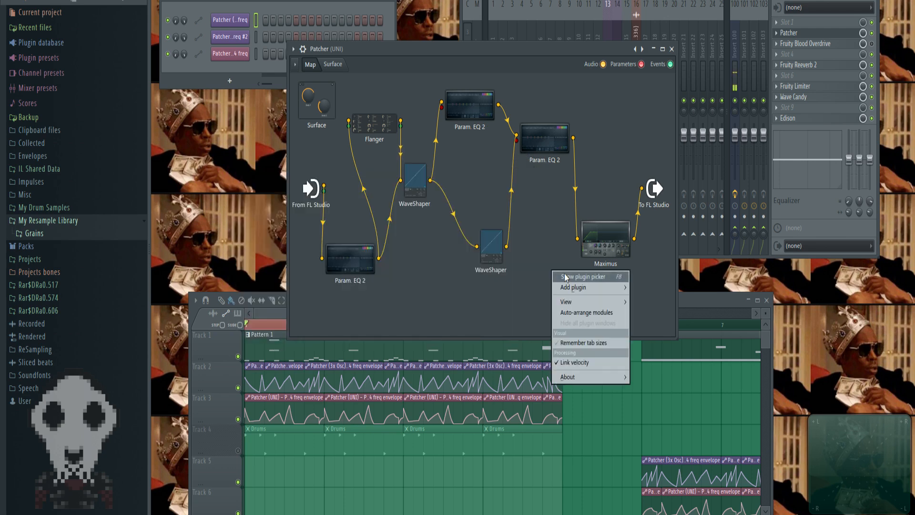
{"action": "left_click", "coordinate": [577, 276]}
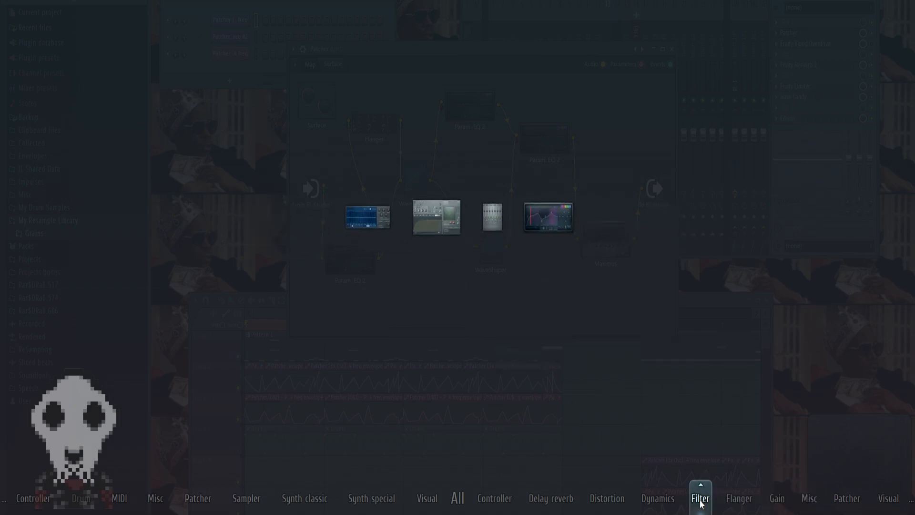
{"action": "mouse_move", "coordinate": [696, 501]}
{"action": "mouse_move", "coordinate": [657, 498]}
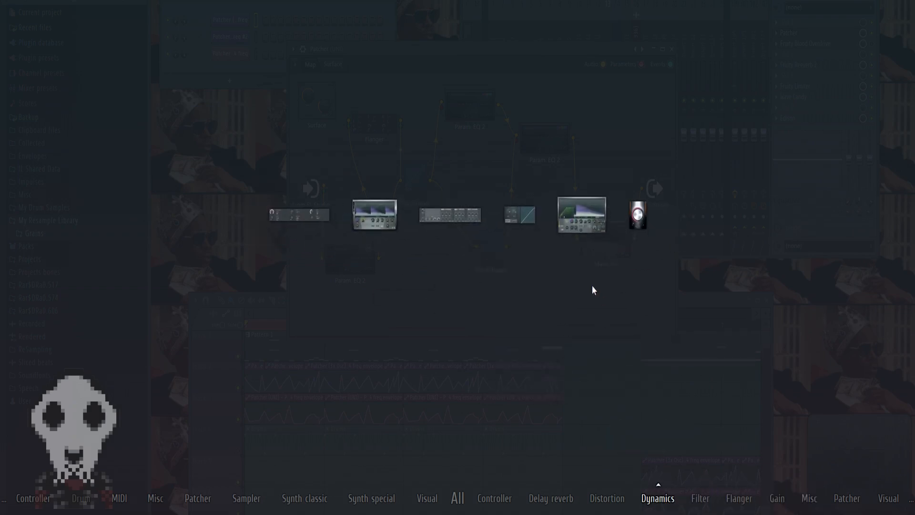
{"action": "left_click_drag", "start_coordinate": [583, 215], "coordinate": [567, 316]}
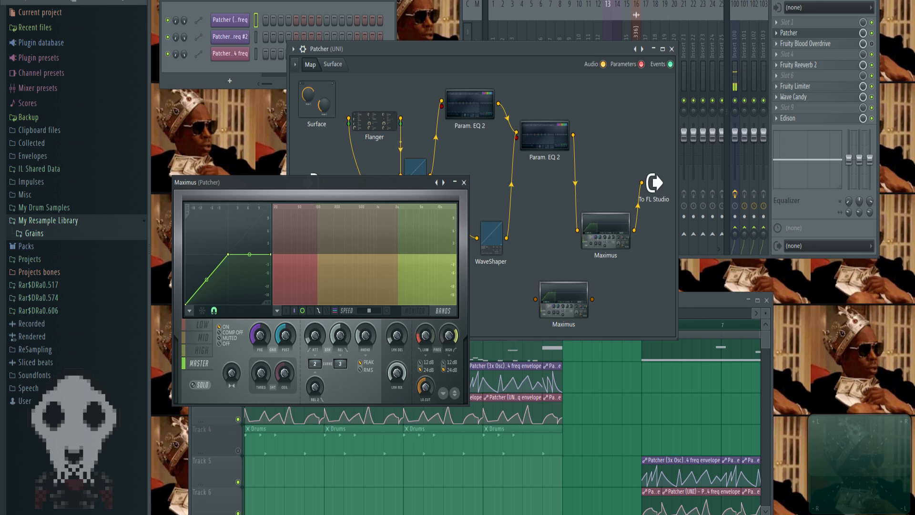
{"action": "left_click_drag", "start_coordinate": [427, 333], "coordinate": [428, 333]}
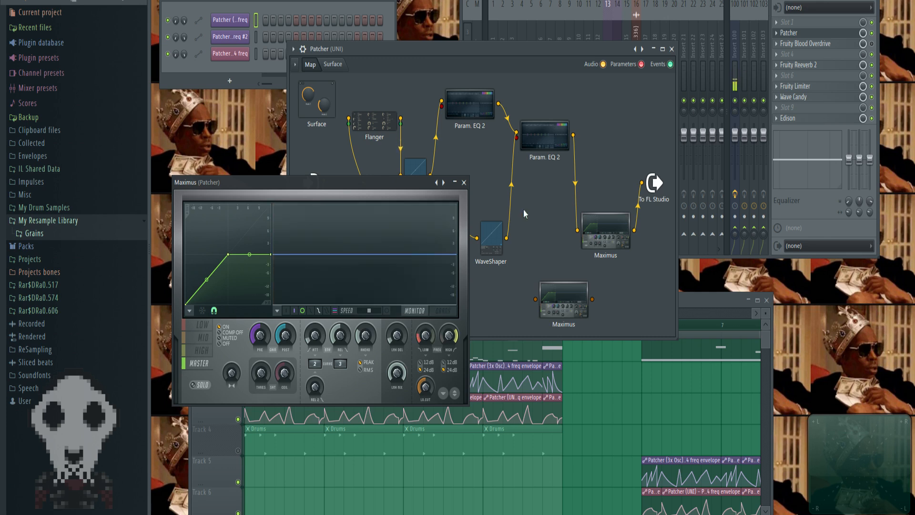
Close the newly added, unconnected Maximus and delete it from the Patcher map.
{"action": "left_click", "coordinate": [464, 182]}
{"action": "right_click", "coordinate": [563, 285]}
{"action": "left_click", "coordinate": [590, 326]}
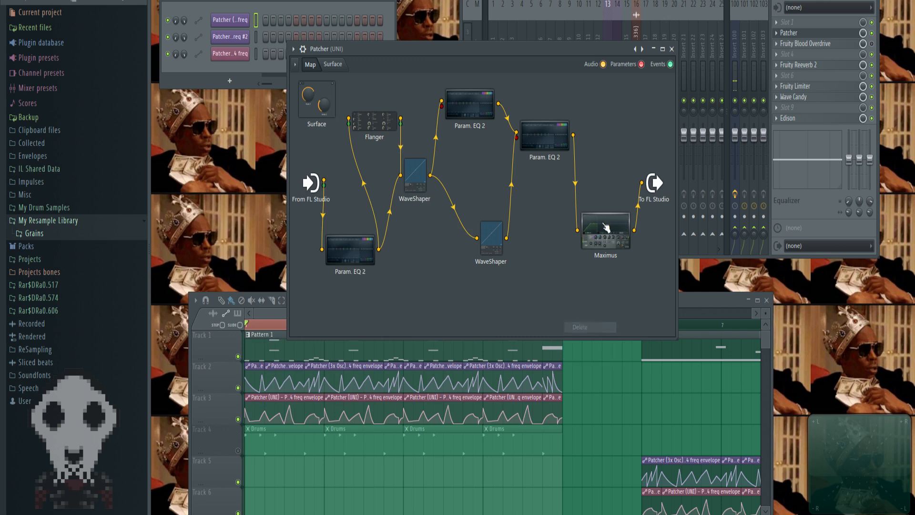
Reopen the connected Maximus, examine the curves of its Low, Mid, High and Master bands, and close it.
{"action": "left_click", "coordinate": [605, 228]}
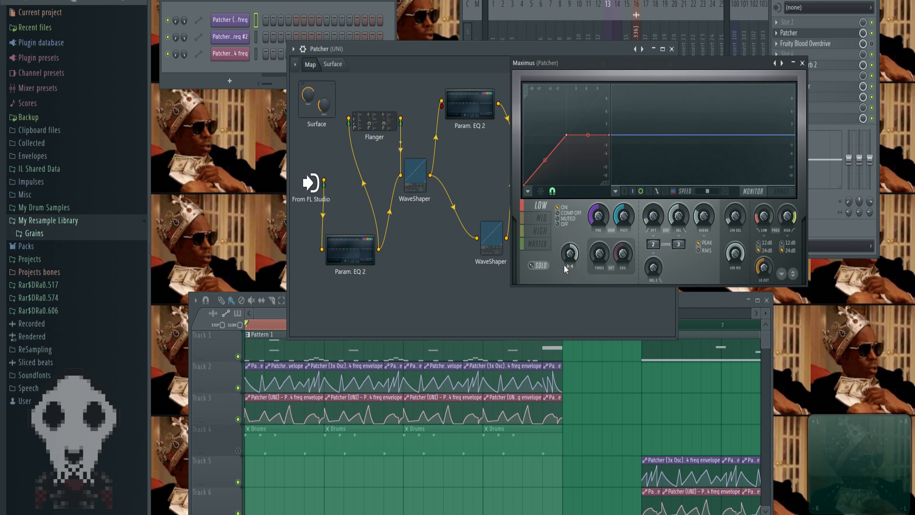
{"action": "left_click", "coordinate": [543, 222]}
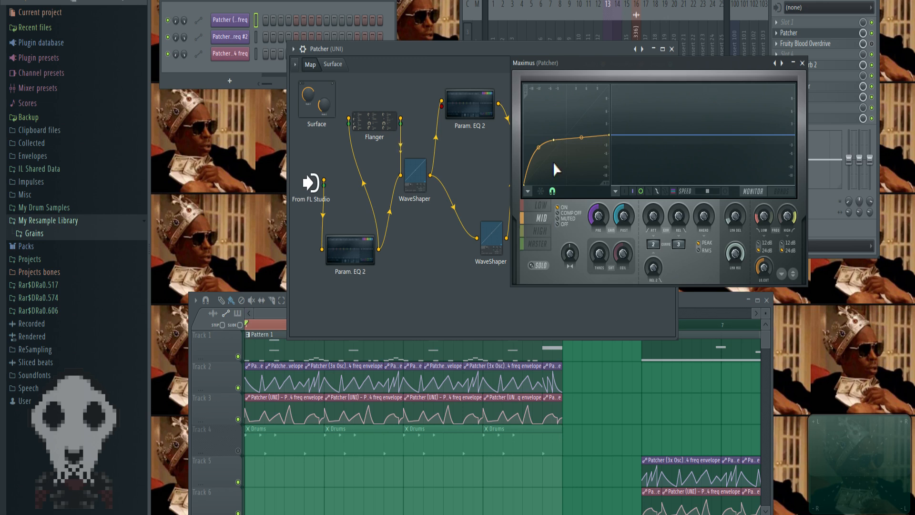
{"action": "left_click", "coordinate": [414, 176]}
{"action": "left_click", "coordinate": [380, 144]}
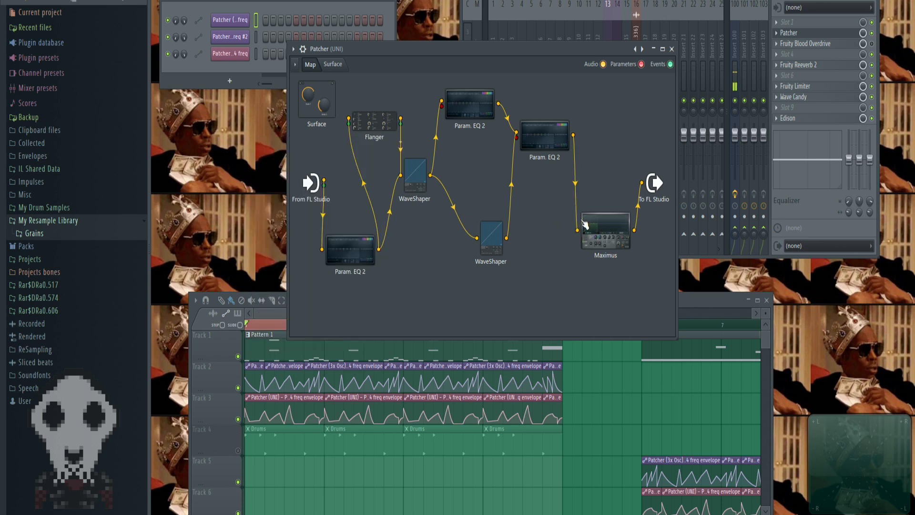
{"action": "left_click", "coordinate": [582, 220]}
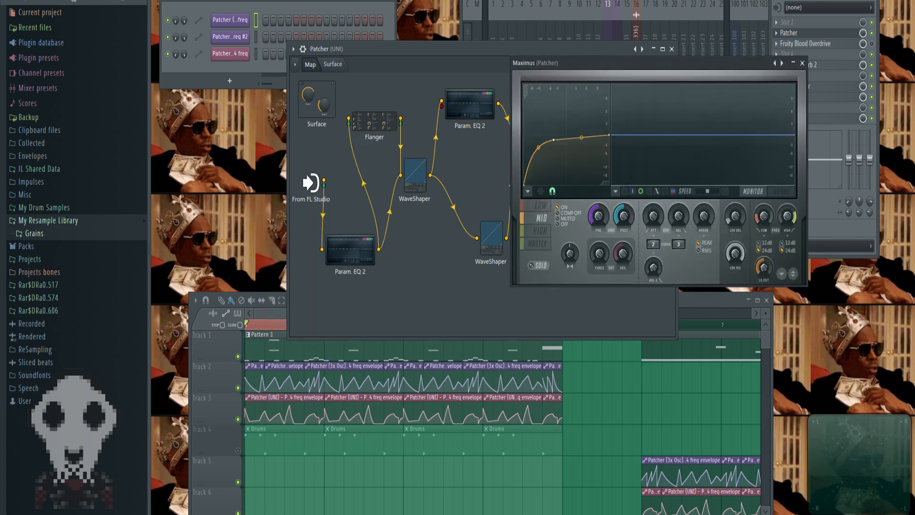
{"action": "left_click", "coordinate": [540, 231]}
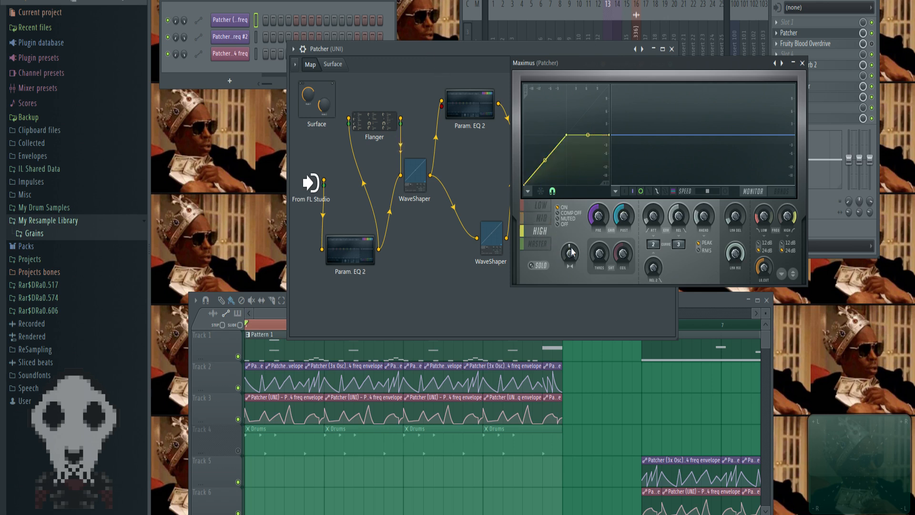
{"action": "left_click", "coordinate": [546, 246]}
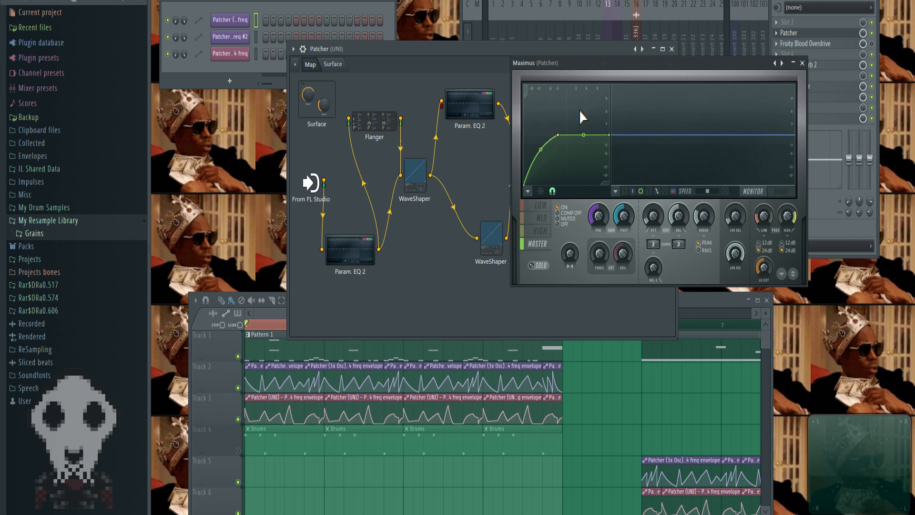
{"action": "left_click", "coordinate": [802, 63]}
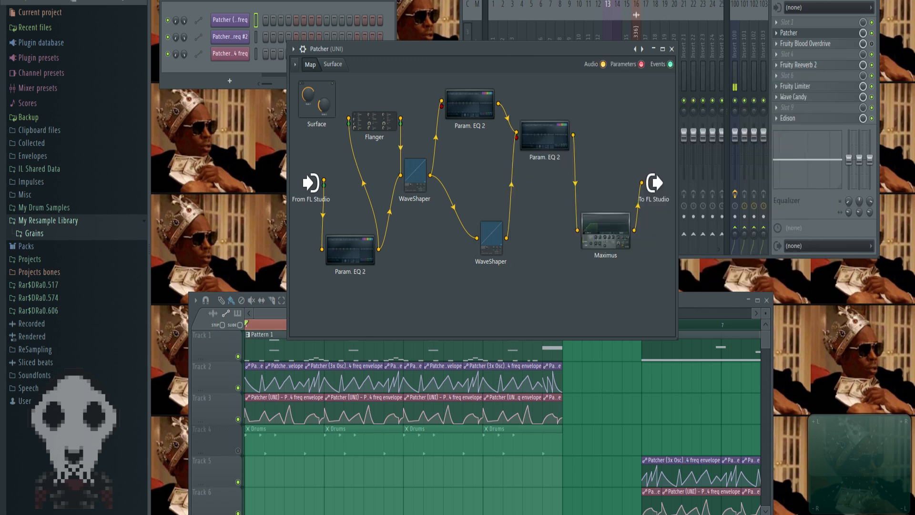
Play the loop with the SUB mixer track selected and the instrument channels shown in the channel rack, and stop playback.
{"action": "key", "text": "space"}
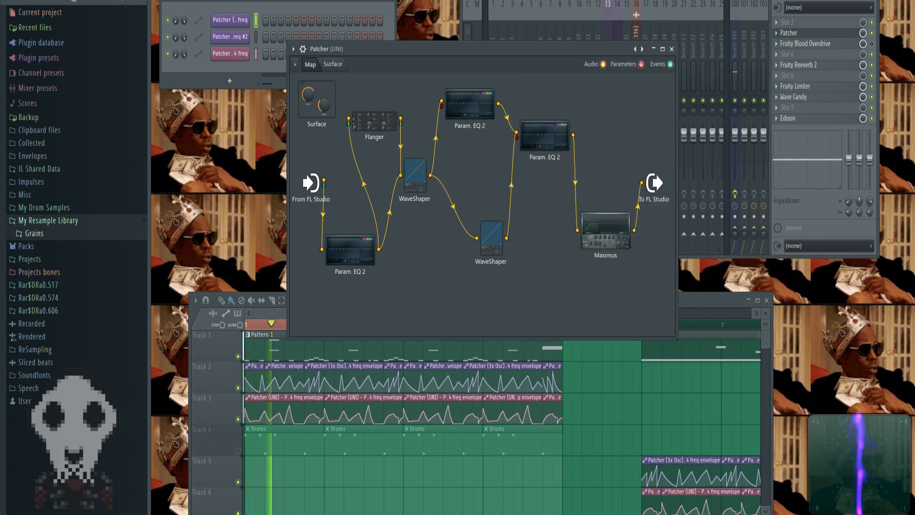
{"action": "left_click", "coordinate": [665, 11]}
{"action": "left_click", "coordinate": [618, 54]}
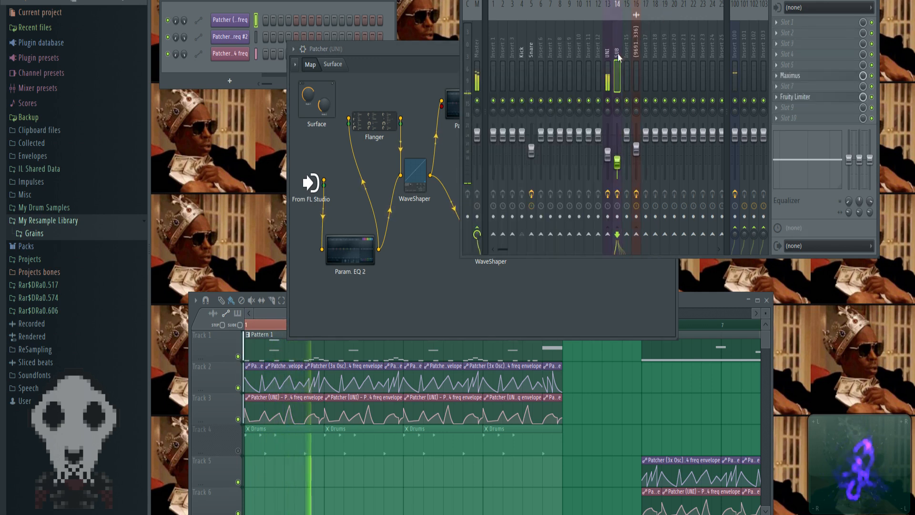
{"action": "left_click", "coordinate": [226, 3]}
{"action": "left_click", "coordinate": [217, 41]}
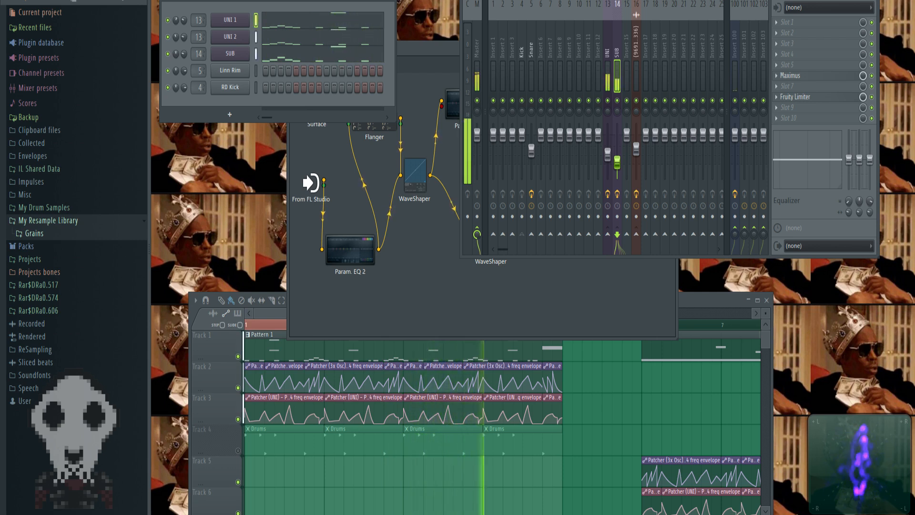
{"action": "key", "text": "space"}
Select bars 6 to 8 around the yooo pattern in the playlist and open the UNI 1 channel's 3x Osc oscillator page.
{"action": "left_click", "coordinate": [545, 338]}
{"action": "scroll", "coordinate": [327, 329], "scroll_direction": "right", "scroll_amount": 4}
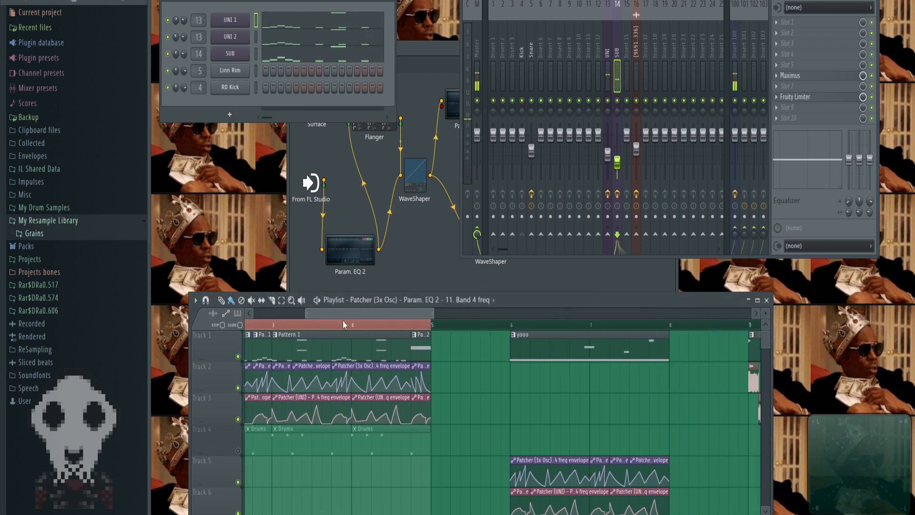
{"action": "left_click_drag", "start_coordinate": [333, 324], "coordinate": [493, 325]}
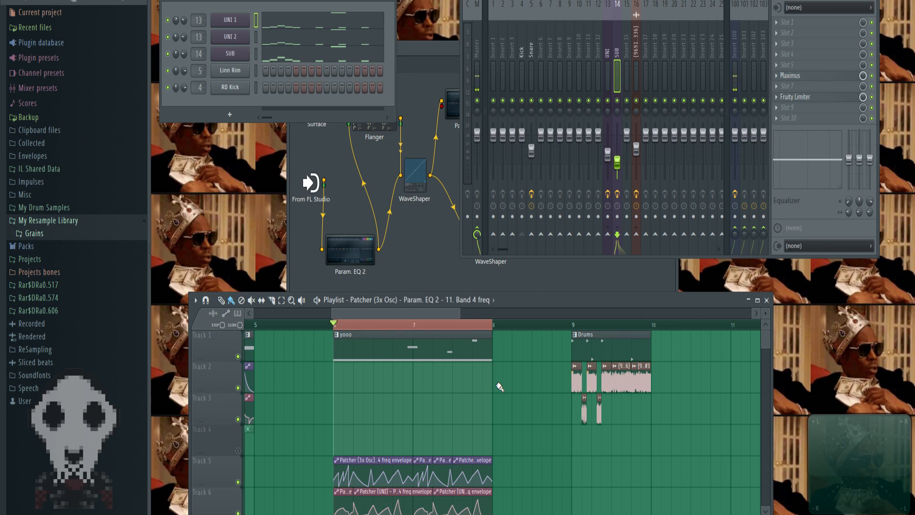
{"action": "left_click", "coordinate": [240, 22]}
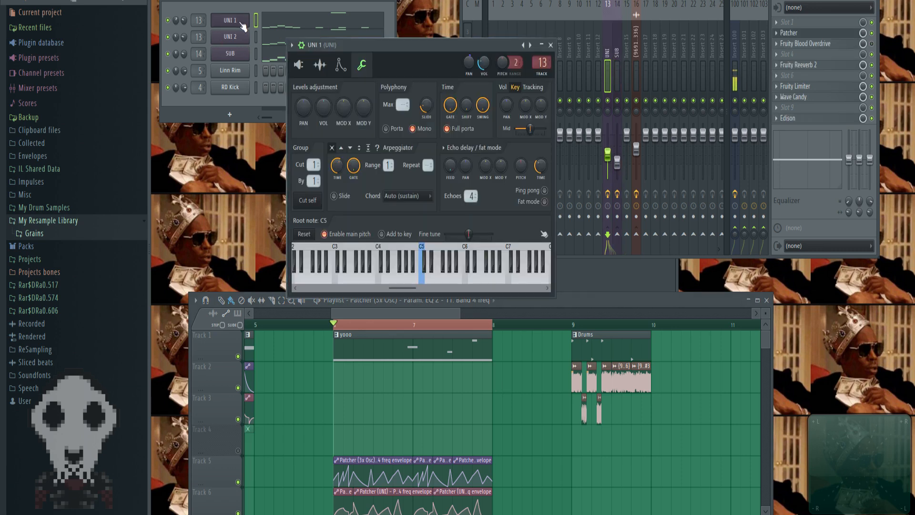
{"action": "left_click", "coordinate": [299, 65]}
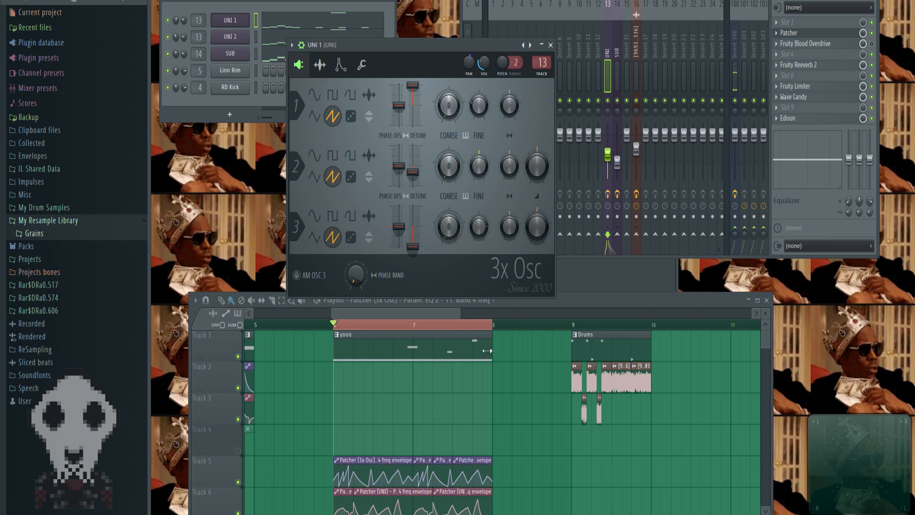
Select the bar 9 to 10 range in the playlist together with its Drums pattern and audio clips.
{"action": "scroll", "coordinate": [391, 316], "scroll_direction": "left", "scroll_amount": 8}
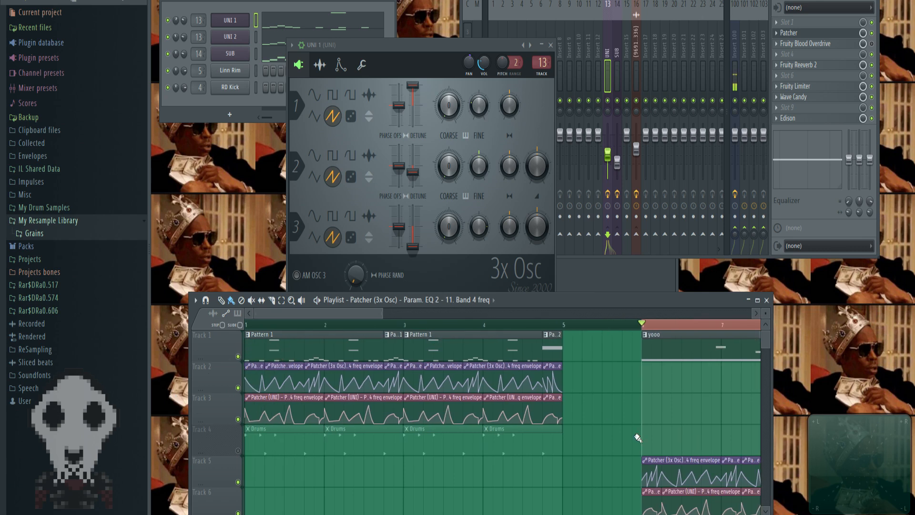
{"action": "left_click_drag", "start_coordinate": [376, 312], "coordinate": [519, 328]}
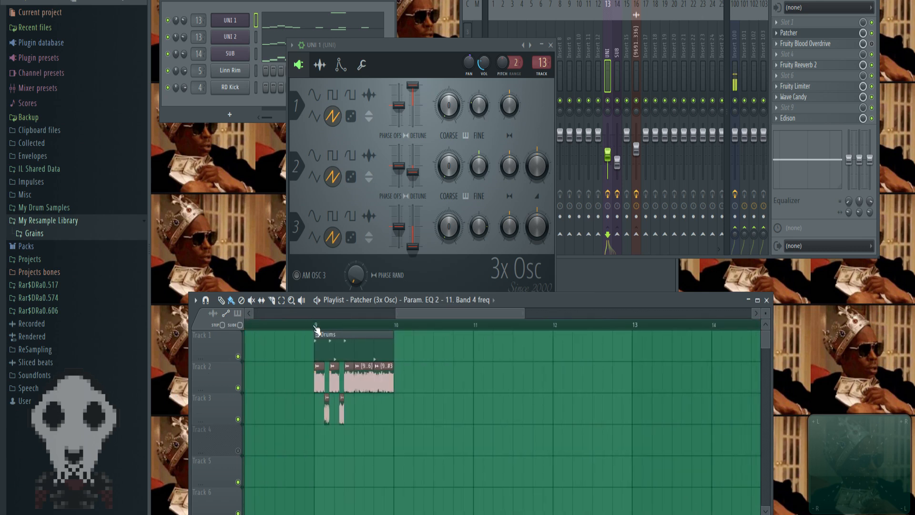
{"action": "left_click_drag", "start_coordinate": [315, 327], "coordinate": [374, 326]}
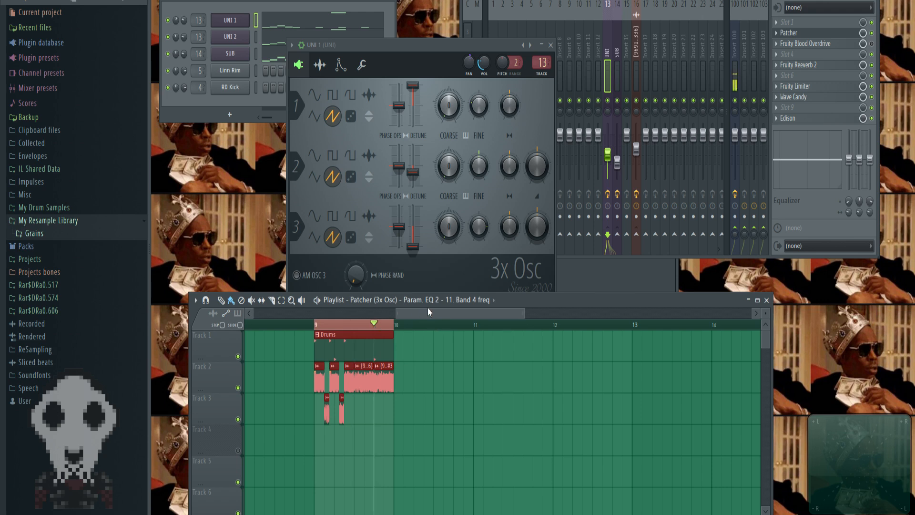
{"action": "left_click_drag", "start_coordinate": [421, 315], "coordinate": [319, 374]}
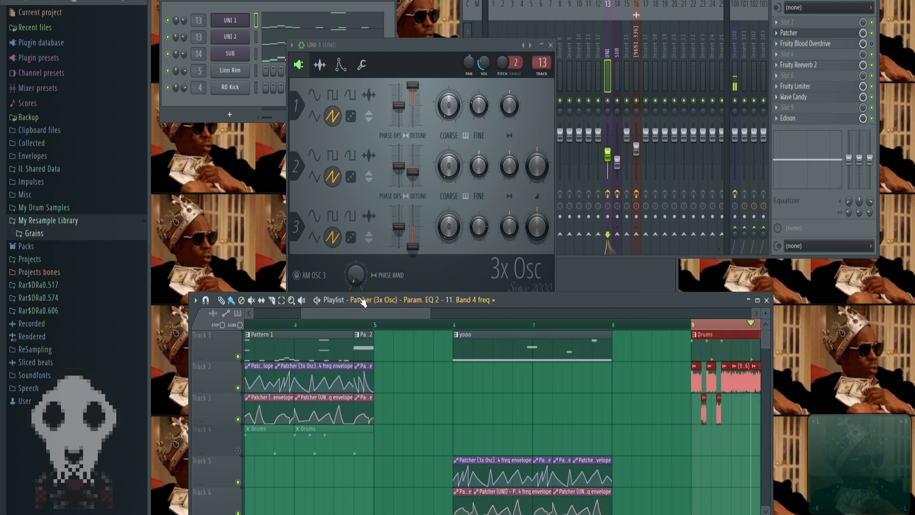
Browse the My Resample Library and Packs folders in the browser, collapse them, and expand the ReSampling folder.
{"action": "left_click", "coordinate": [61, 234]}
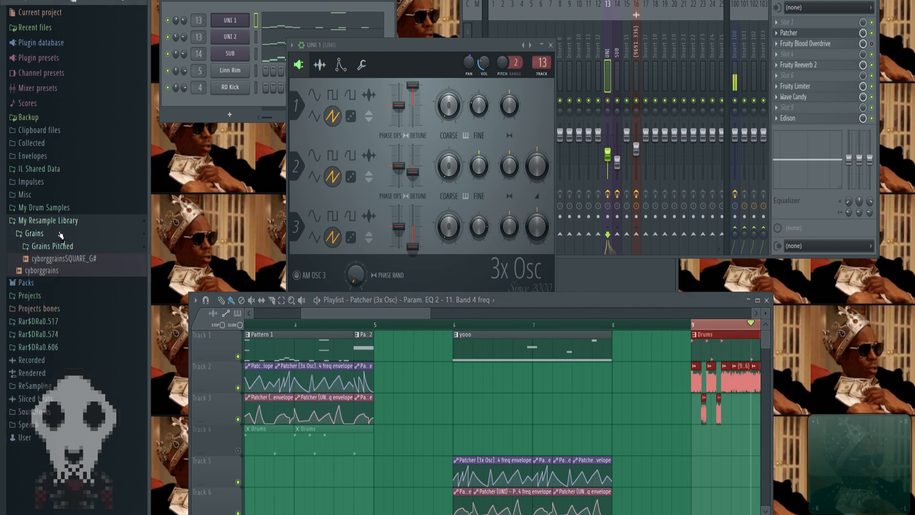
{"action": "left_click", "coordinate": [47, 221]}
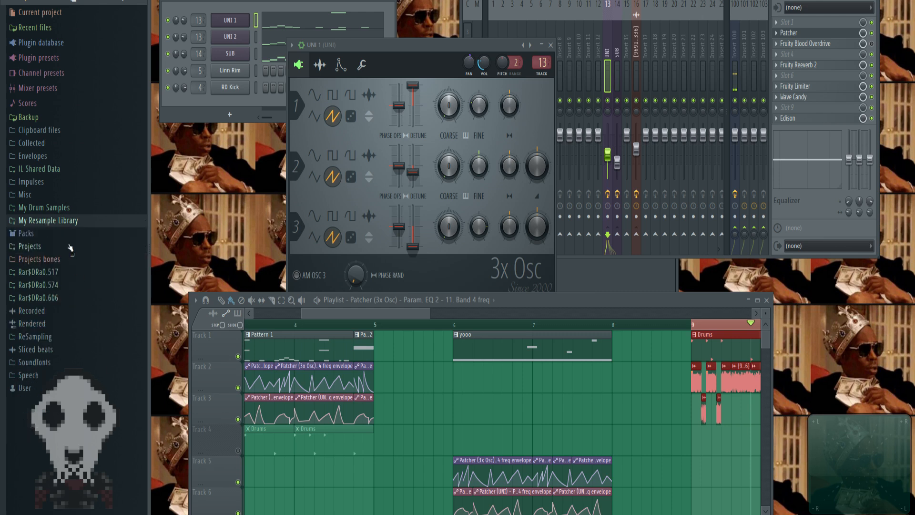
{"action": "left_click", "coordinate": [68, 225]}
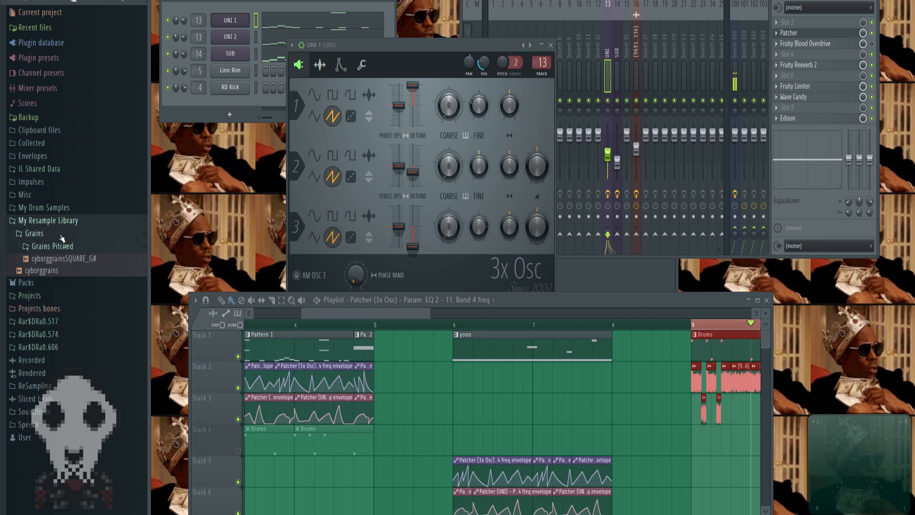
{"action": "left_click", "coordinate": [74, 220]}
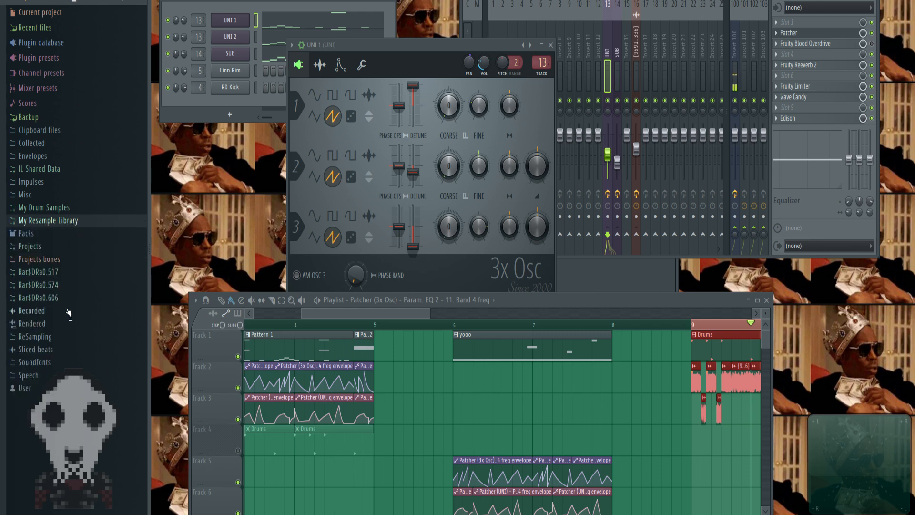
{"action": "left_click", "coordinate": [51, 233]}
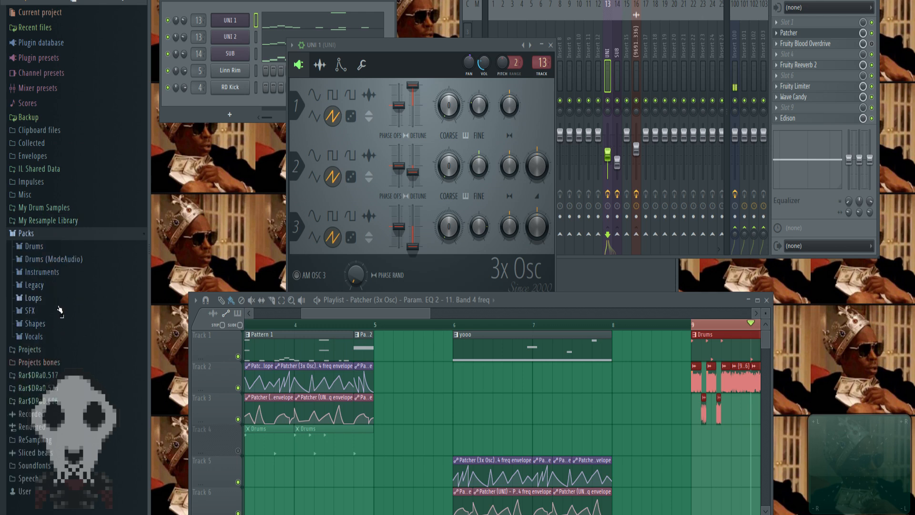
{"action": "left_click", "coordinate": [42, 233]}
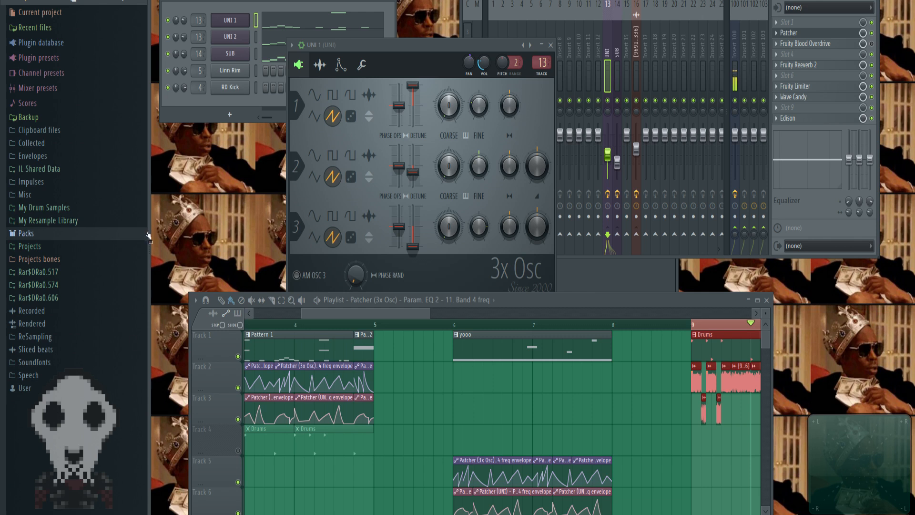
{"action": "left_click", "coordinate": [53, 337]}
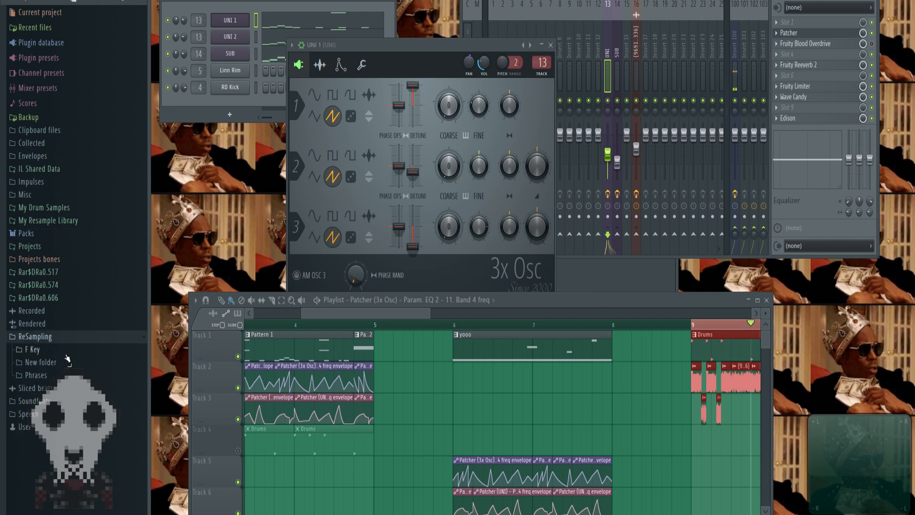
Expand the Phrases folder inside ReSampling, audition its resampled bass phrases, and collapse the folder.
{"action": "left_click", "coordinate": [38, 376]}
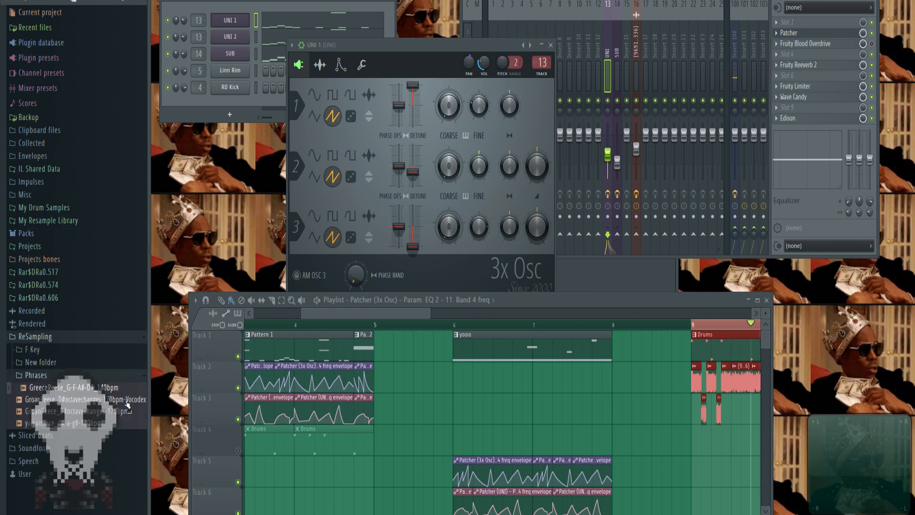
{"action": "left_click", "coordinate": [110, 412]}
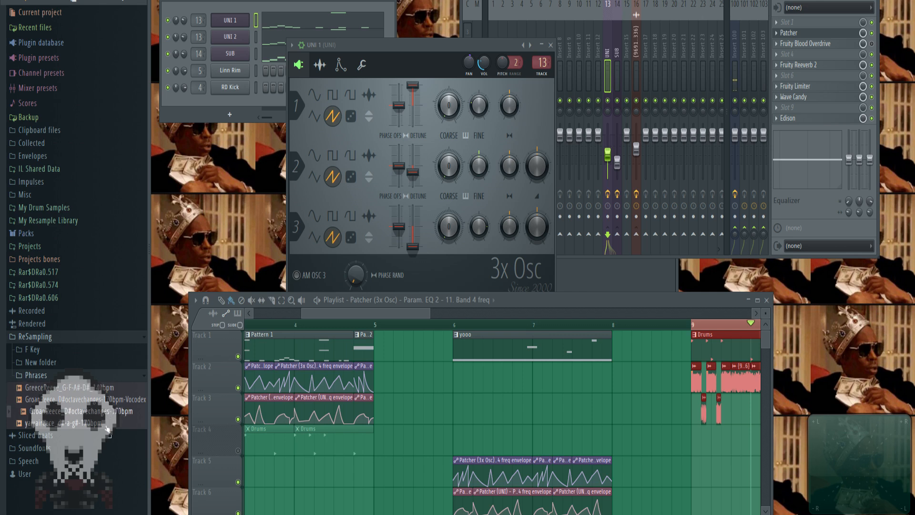
{"action": "left_click", "coordinate": [99, 425]}
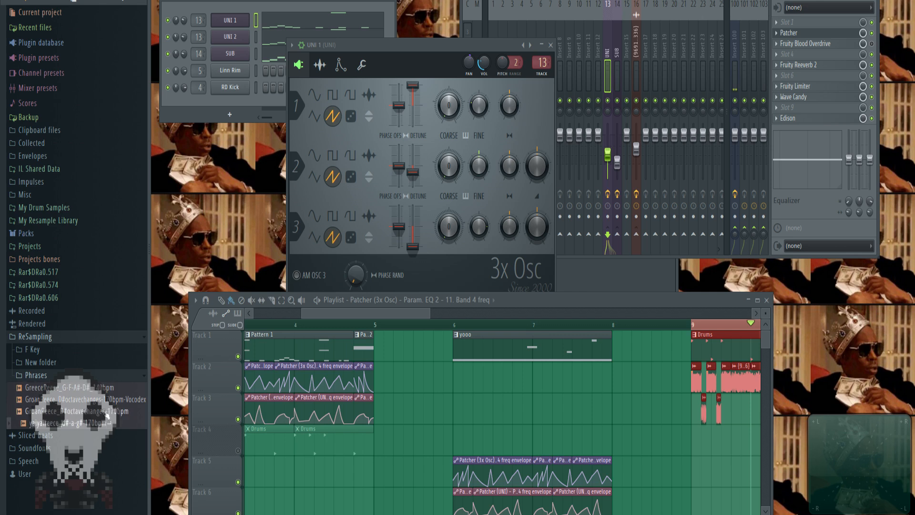
{"action": "left_click", "coordinate": [108, 401]}
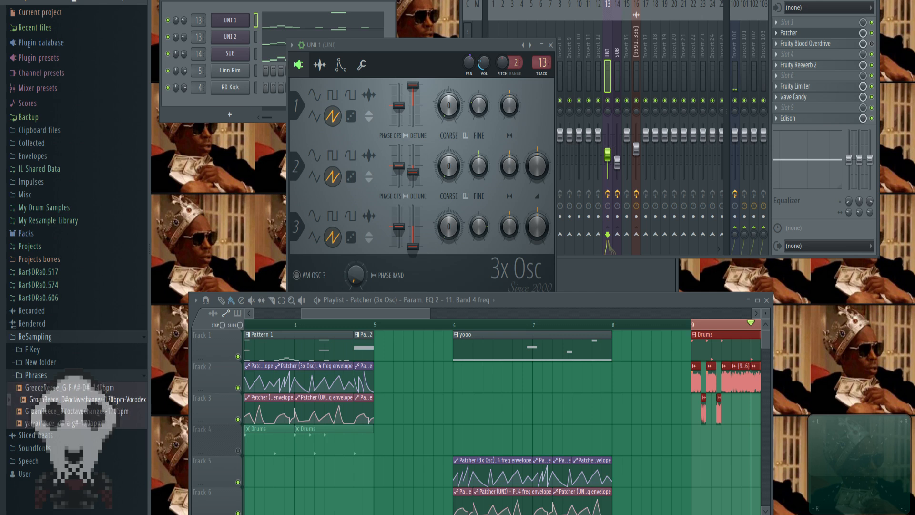
{"action": "left_click", "coordinate": [51, 376]}
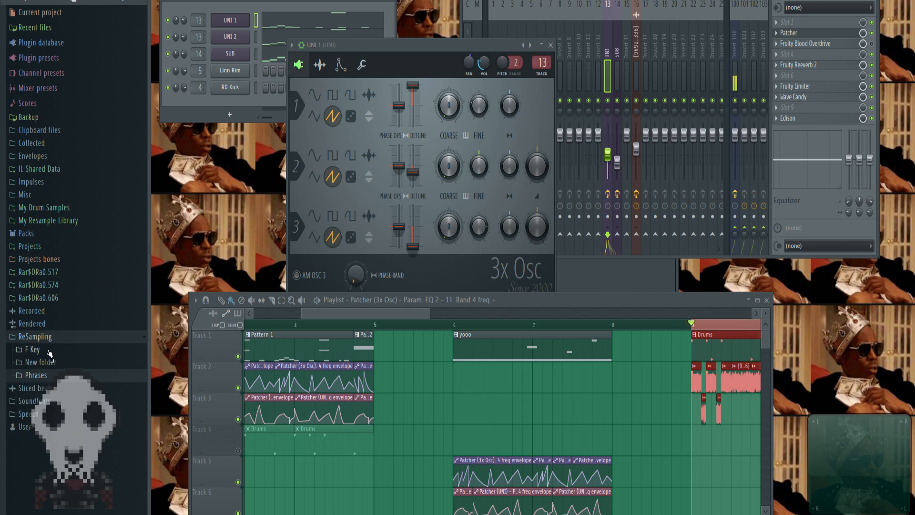
Audition the cyborgbass samples in the F Key folder and collapse the F Key and ReSampling folders.
{"action": "left_click", "coordinate": [50, 350]}
{"action": "left_click", "coordinate": [62, 376]}
{"action": "key", "text": "Down"}
{"action": "key", "text": "Down"}
{"action": "key", "text": "Down"}
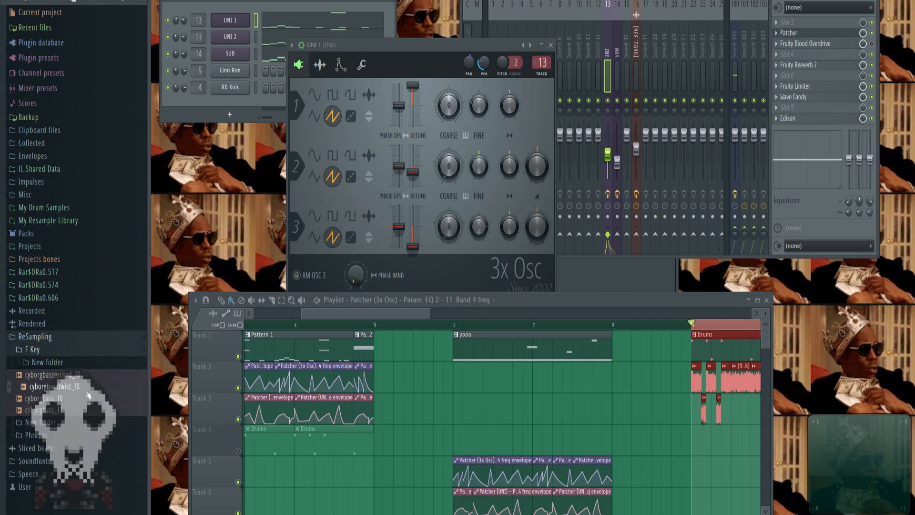
{"action": "key", "text": "Up"}
{"action": "key", "text": "Up"}
{"action": "key", "text": "Up"}
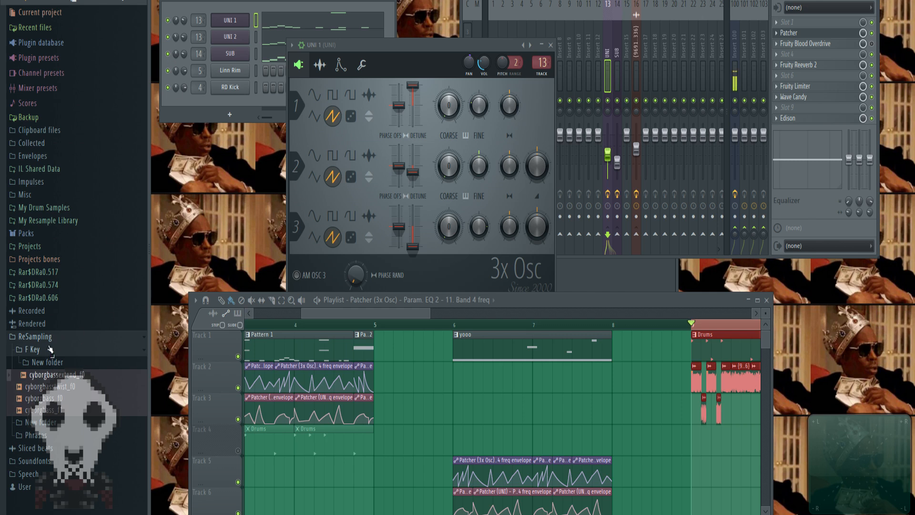
{"action": "left_click", "coordinate": [42, 359]}
{"action": "left_click", "coordinate": [41, 352]}
{"action": "left_click", "coordinate": [46, 337]}
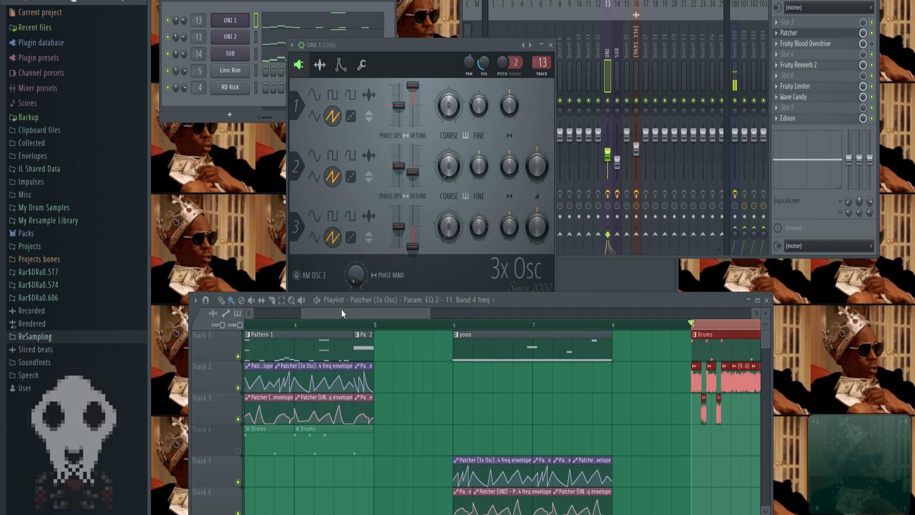
Move the UNI 1 3x Osc window aside, view the UNI track's Patcher map, and close the Patcher.
{"action": "left_click_drag", "start_coordinate": [341, 310], "coordinate": [431, 324]}
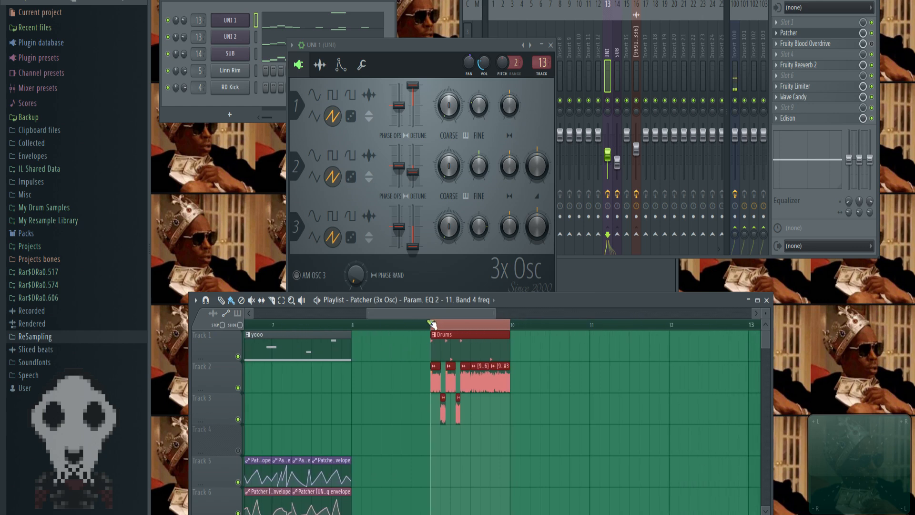
{"action": "scroll", "coordinate": [431, 317], "scroll_direction": "up", "scroll_amount": 2}
{"action": "double_click", "coordinate": [238, 23]}
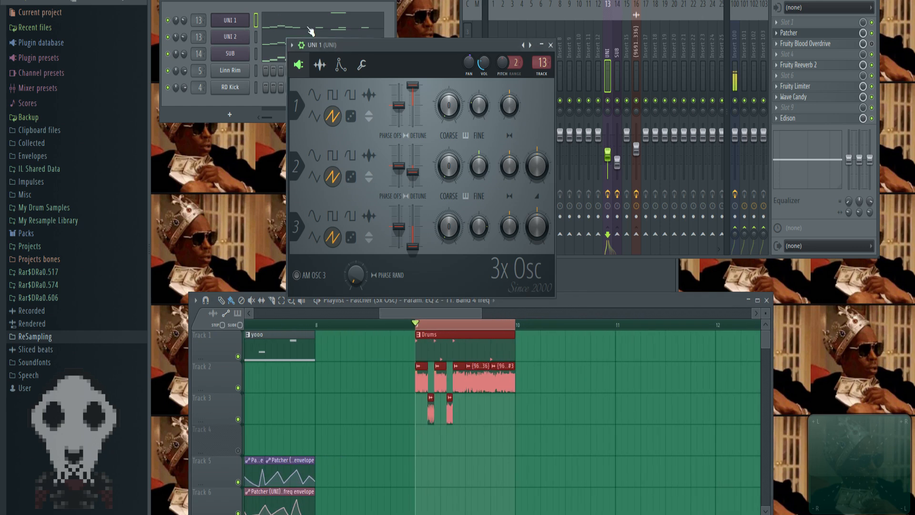
{"action": "left_click_drag", "start_coordinate": [406, 55], "coordinate": [605, 32]}
{"action": "left_click", "coordinate": [439, 61]}
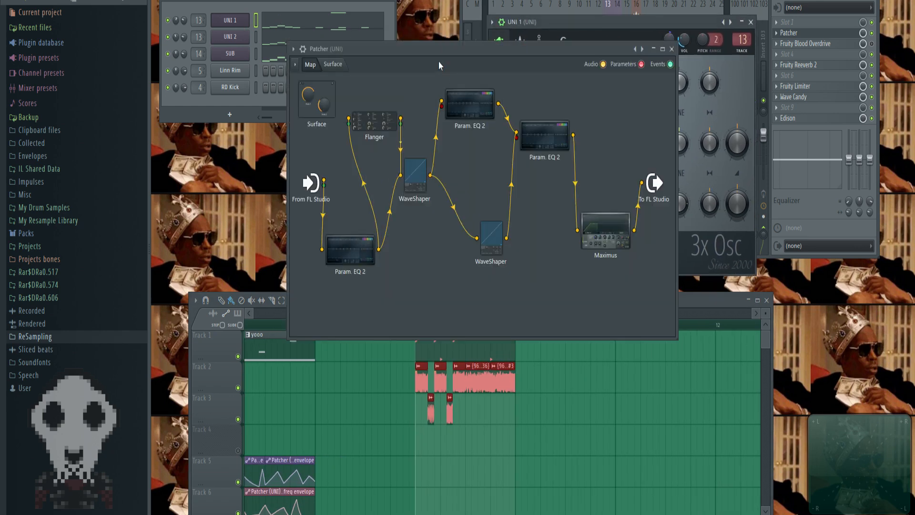
{"action": "left_click", "coordinate": [672, 48]}
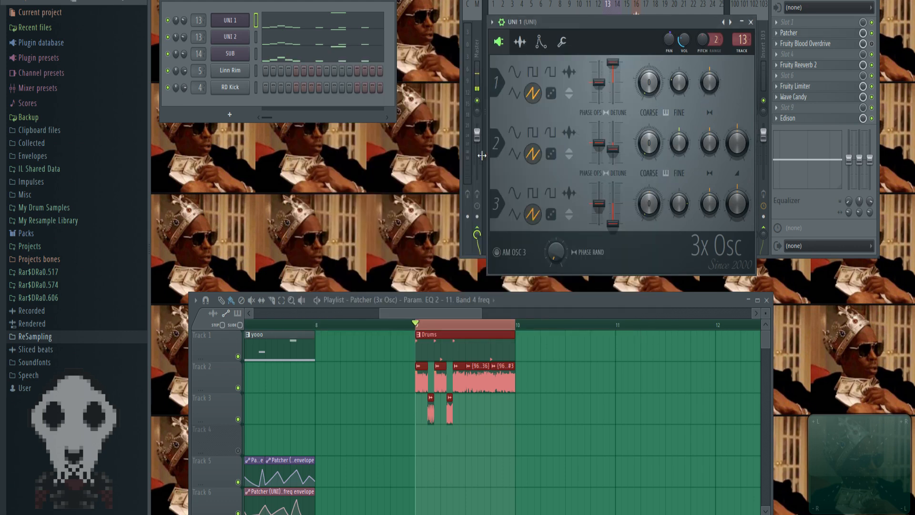
Close the UNI 1 3x Osc window and show the playlist from bar 1 through the Drums clips at bar 9.
{"action": "left_click_drag", "start_coordinate": [527, 83], "coordinate": [593, 71]}
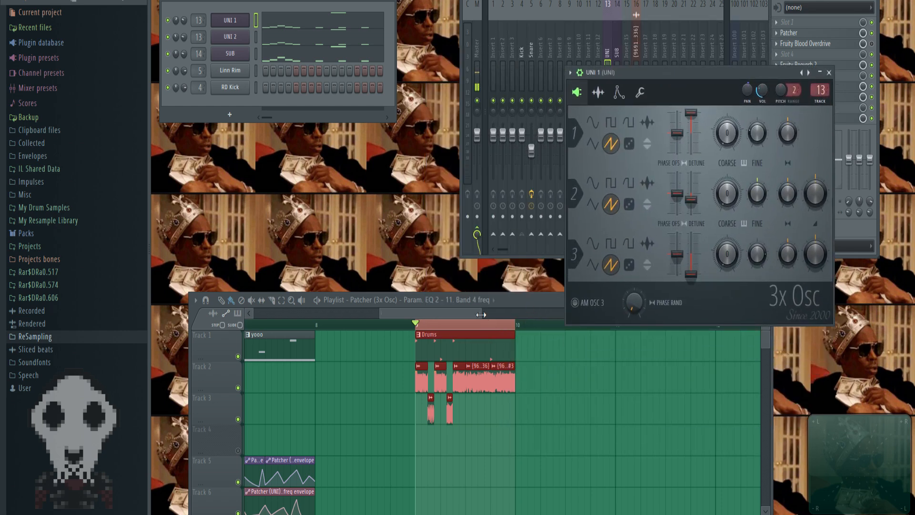
{"action": "left_click_drag", "start_coordinate": [482, 313], "coordinate": [588, 313]}
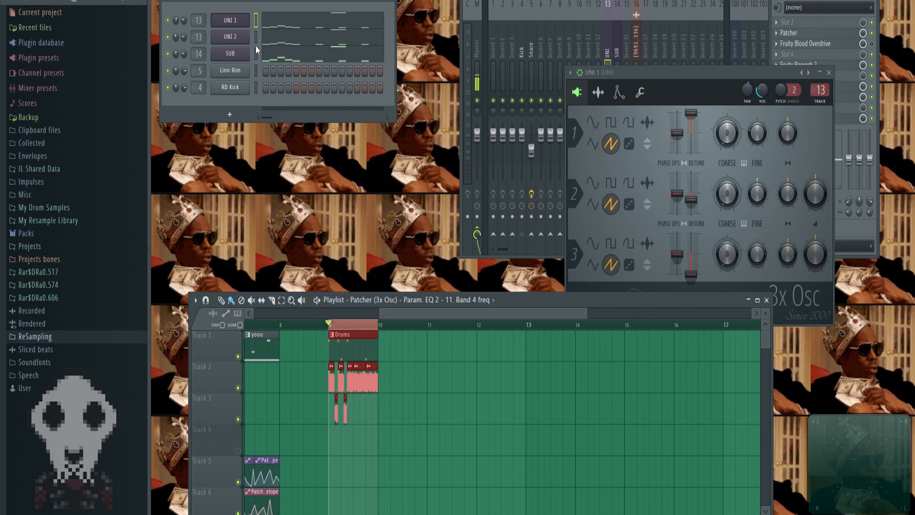
{"action": "left_click", "coordinate": [829, 73]}
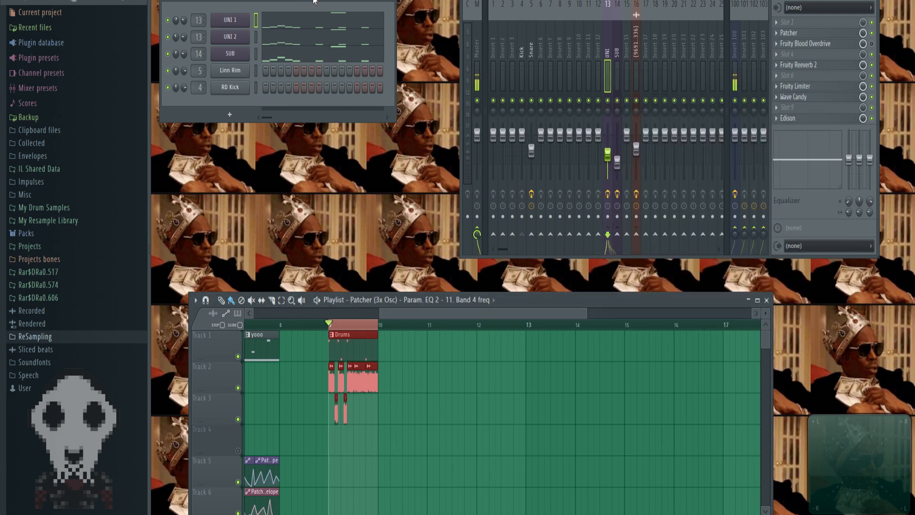
{"action": "left_click_drag", "start_coordinate": [399, 324], "coordinate": [245, 327]}
{"action": "left_click_drag", "start_coordinate": [315, 313], "coordinate": [230, 272]}
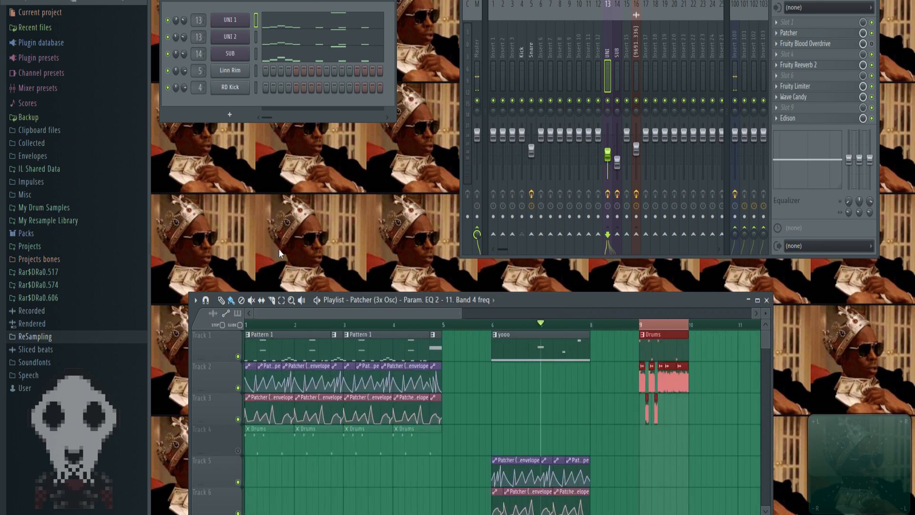